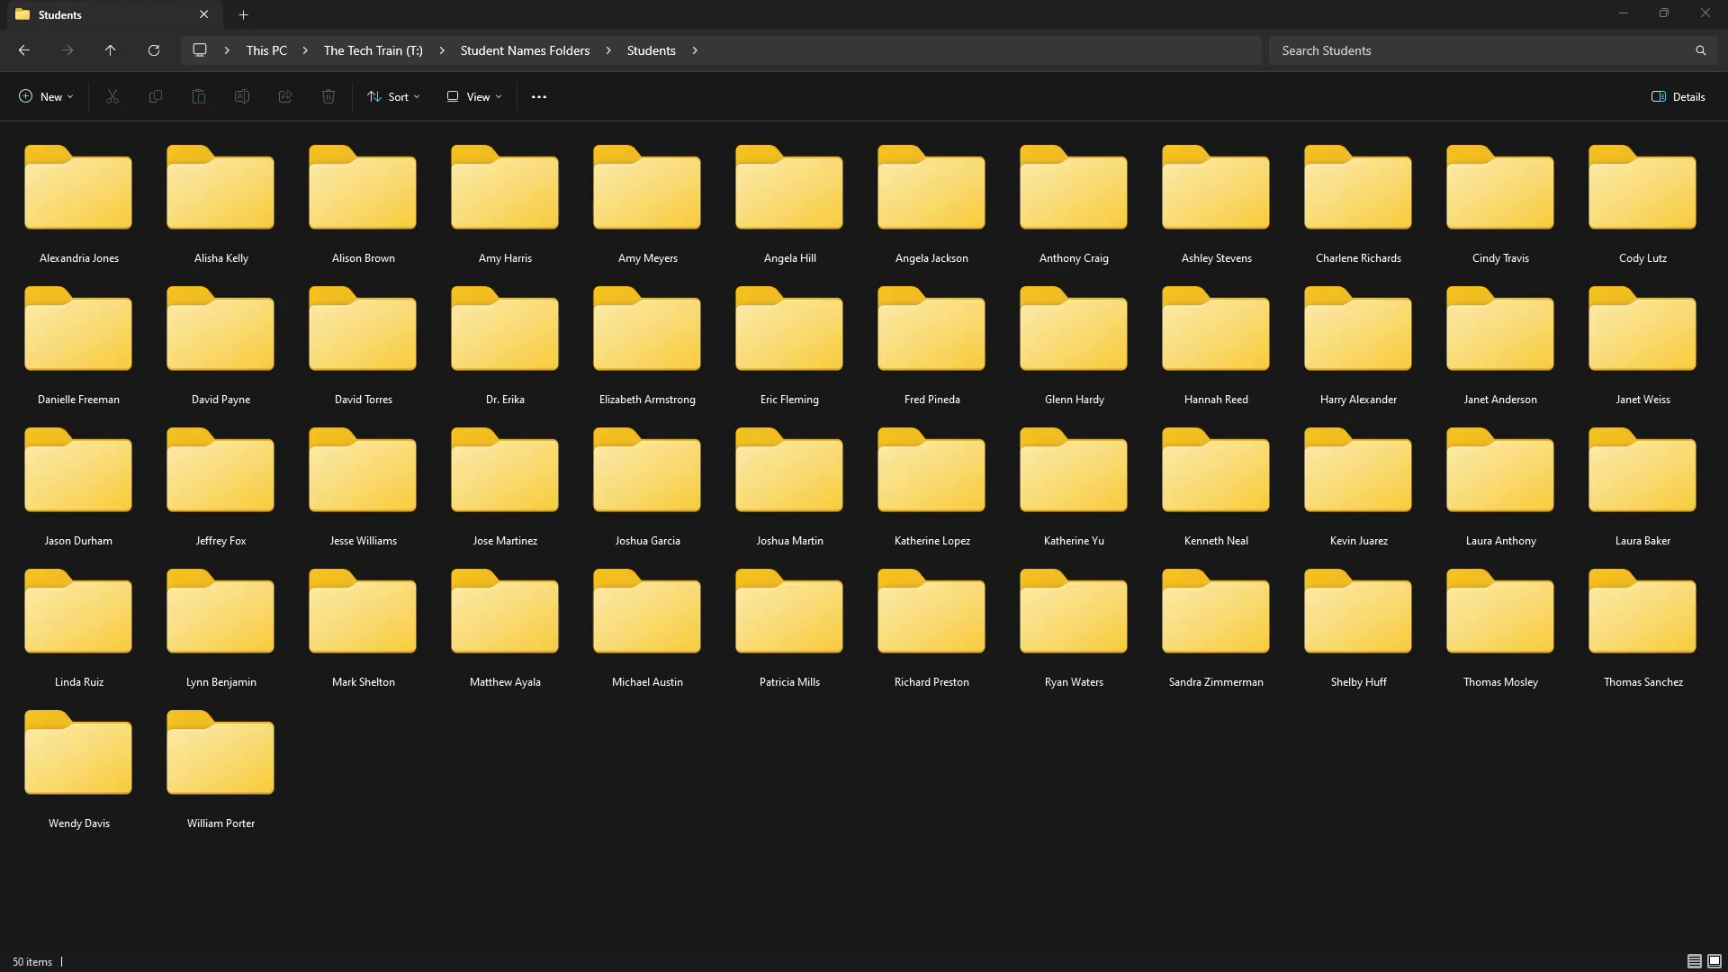
Step: Switch from File Explorer to the names.xlsx workbook listing first and last names
key("alt+Tab")
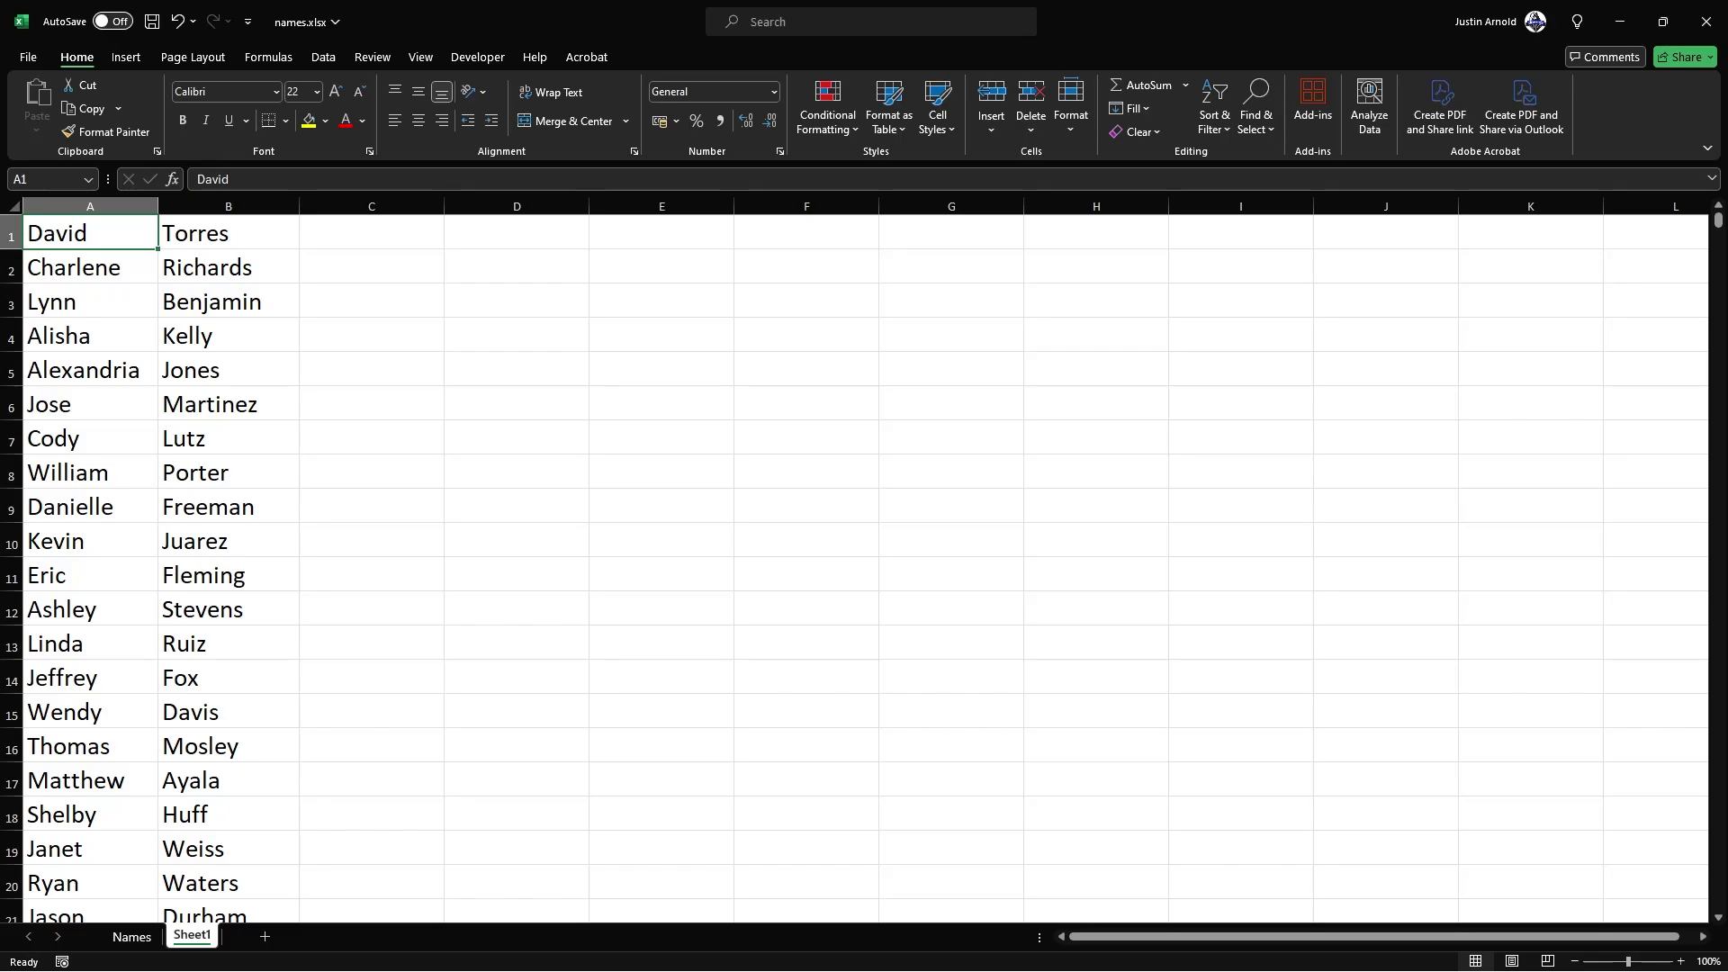
Step: Bring the 50 student folders in File Explorer back into view for reference
key("alt+Tab")
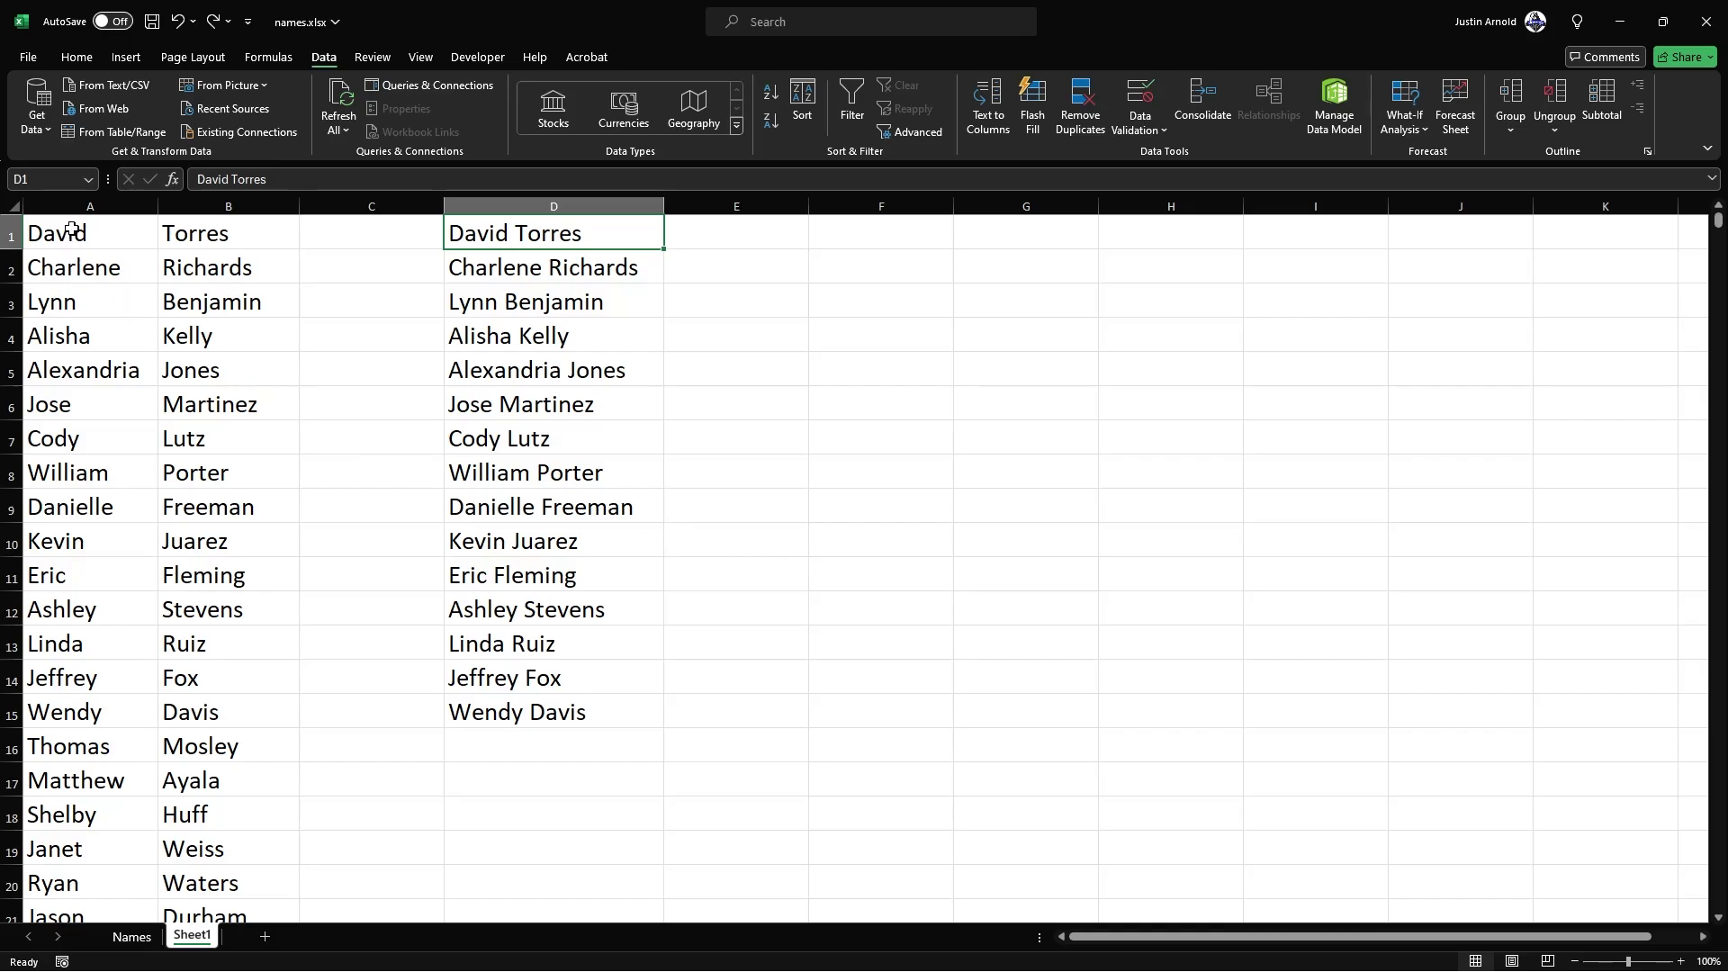
left_click_drag(72, 229, 176, 883)
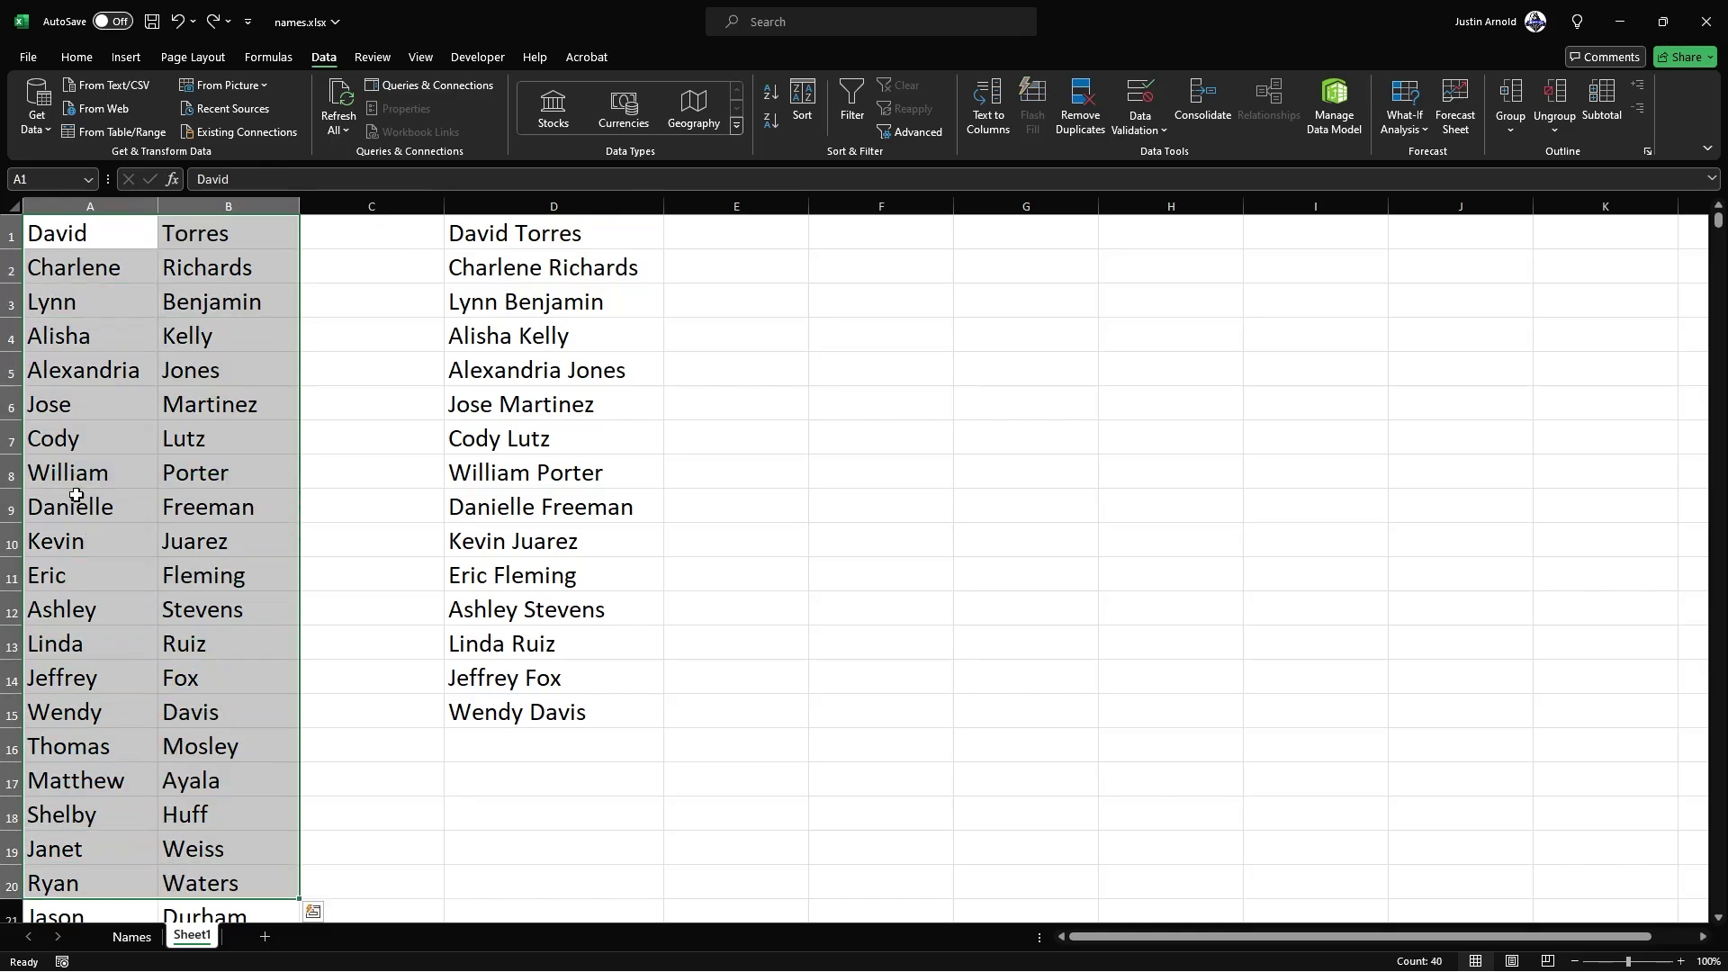
left_click(92, 204)
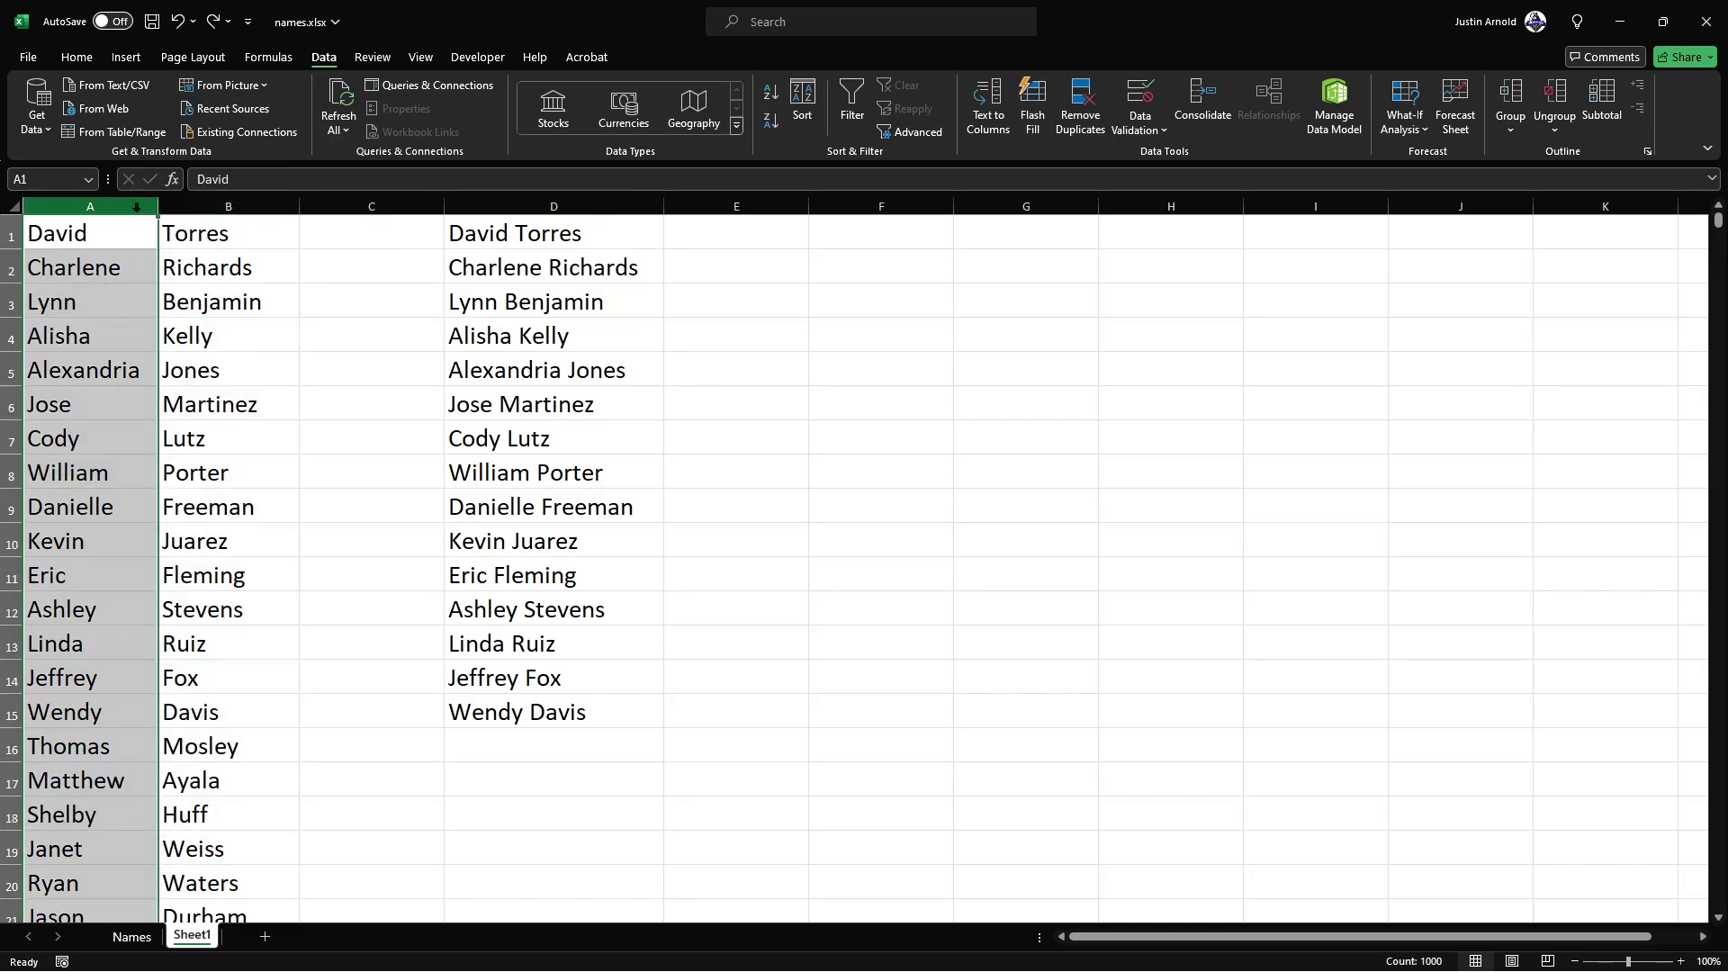
left_click(210, 206)
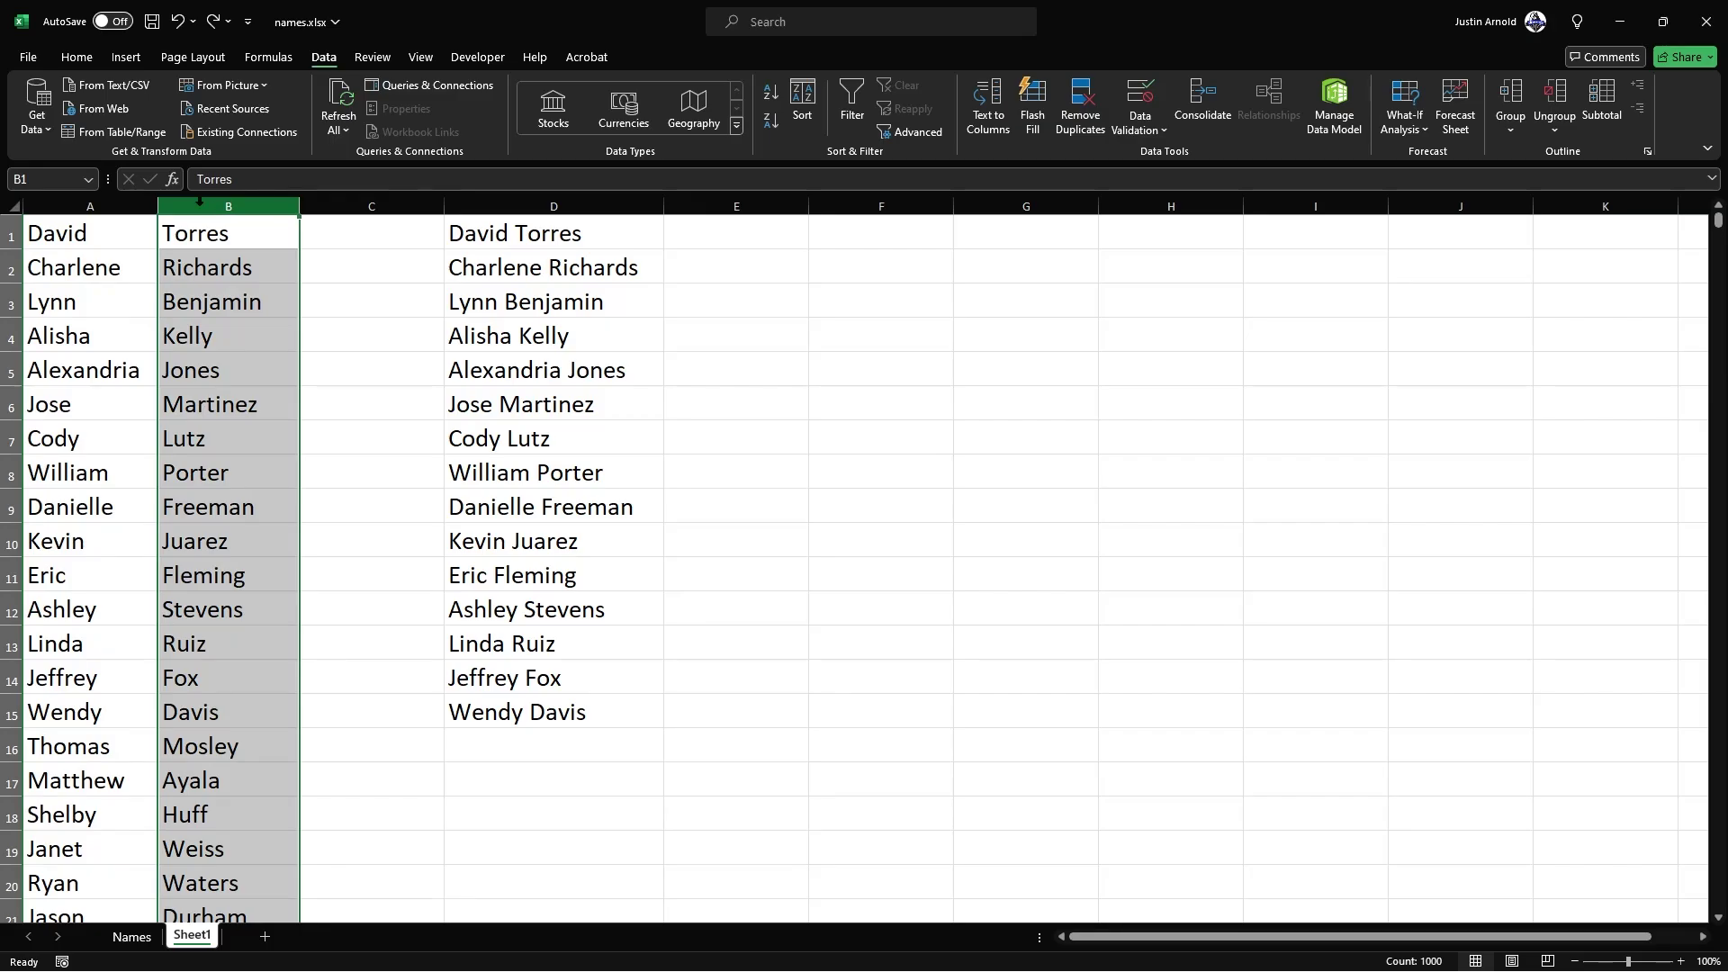
left_click(501, 226)
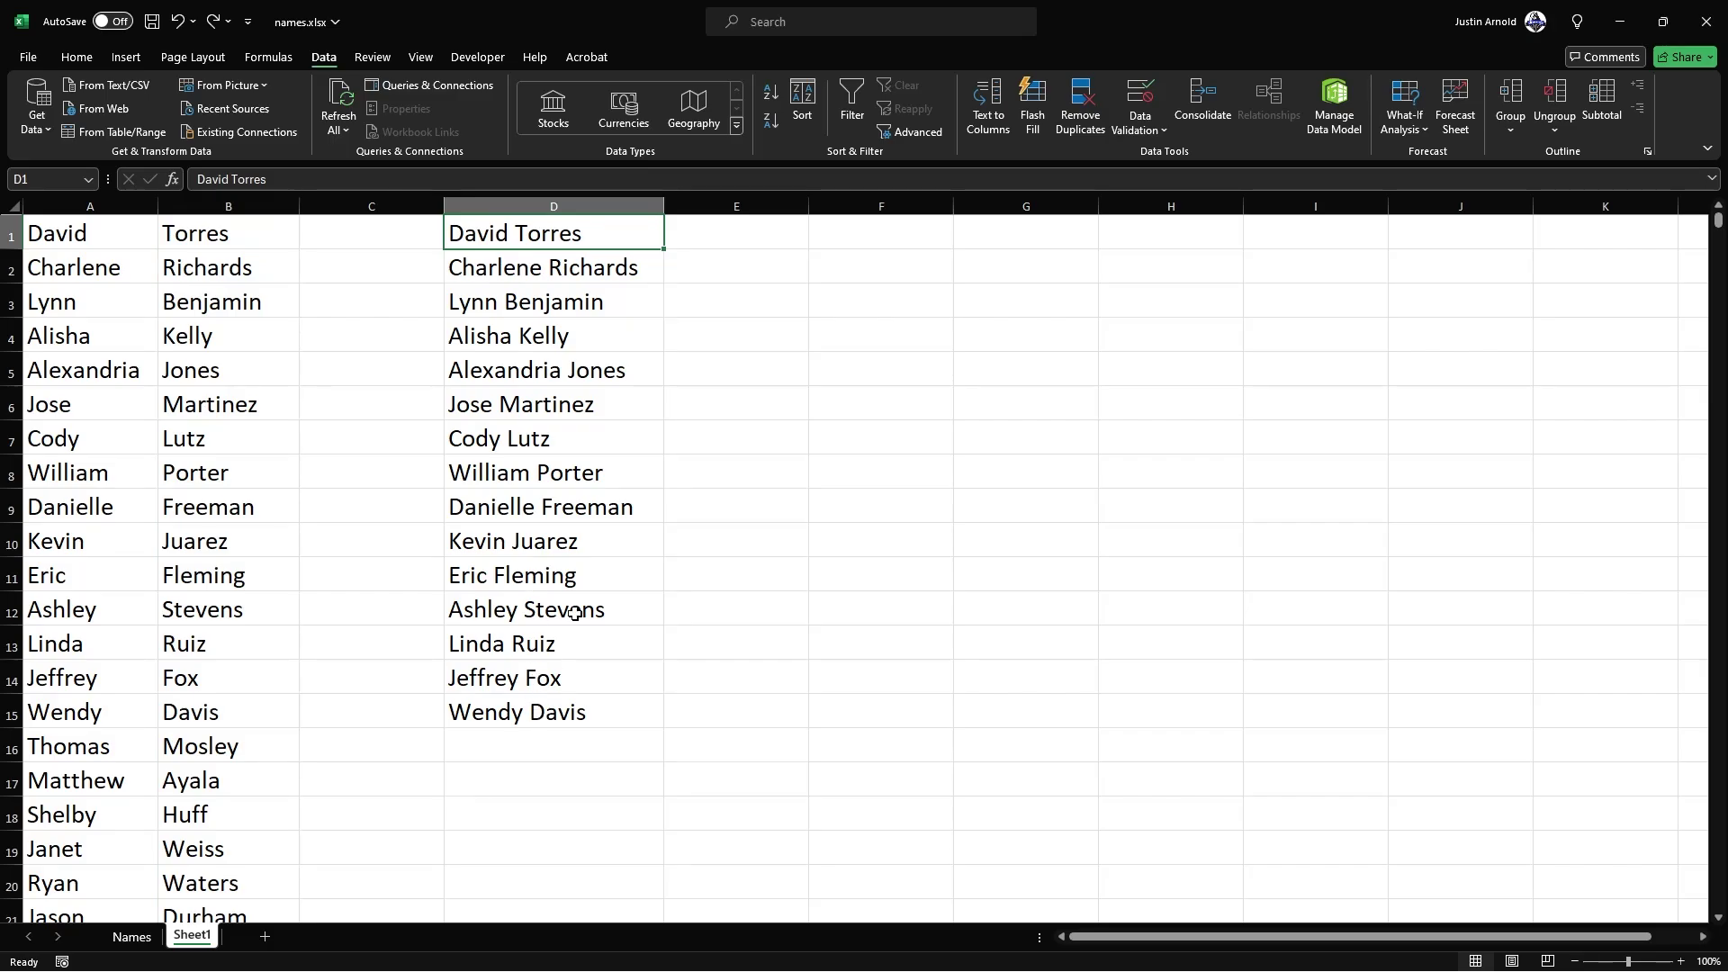
left_click_drag(538, 228, 536, 712)
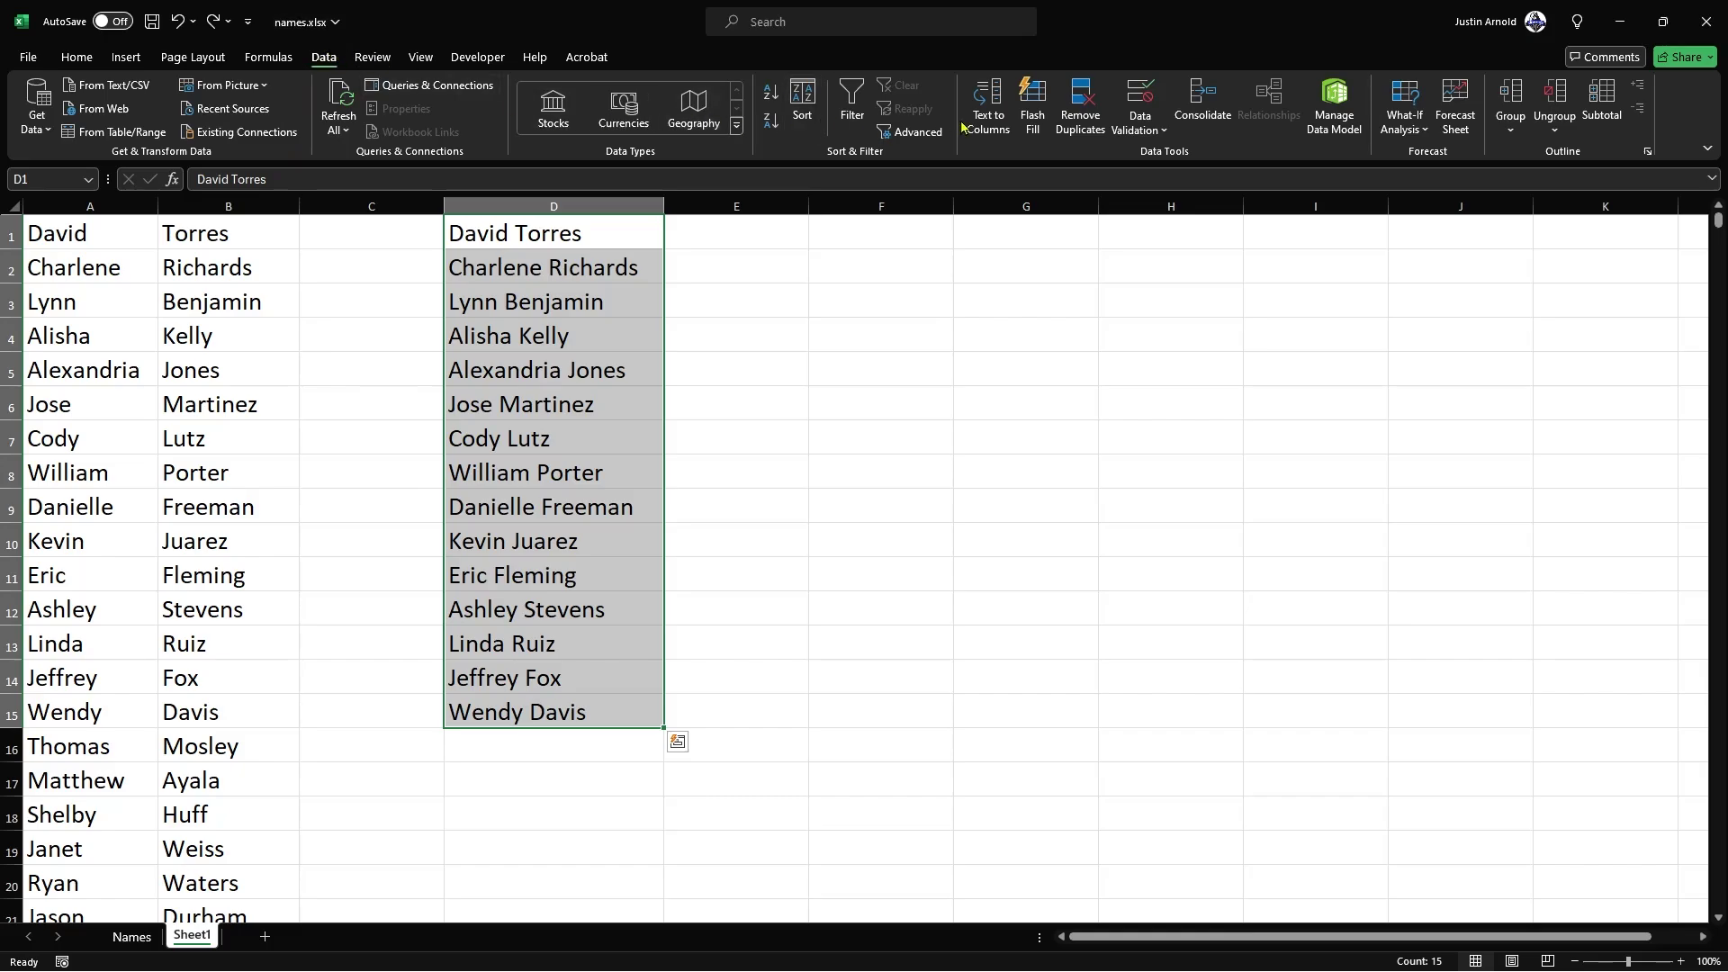
Step: Split the full names into first-name and surname columns with Text to Columns, space-delimited
left_click(988, 126)
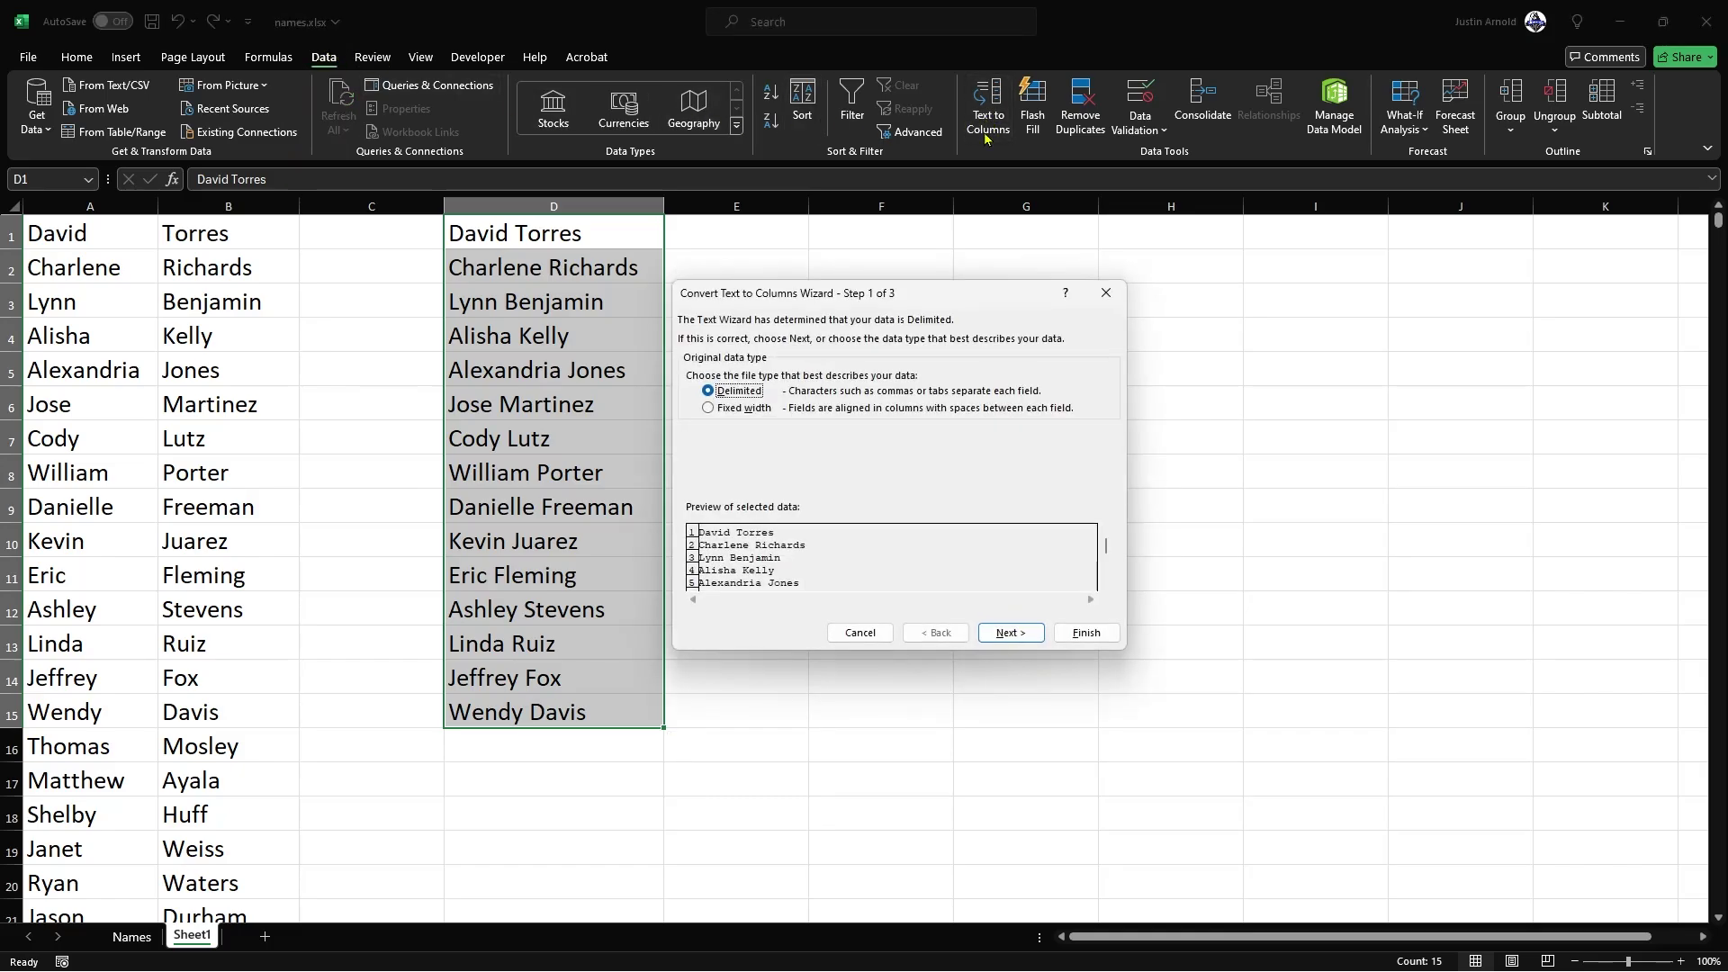
left_click(1010, 632)
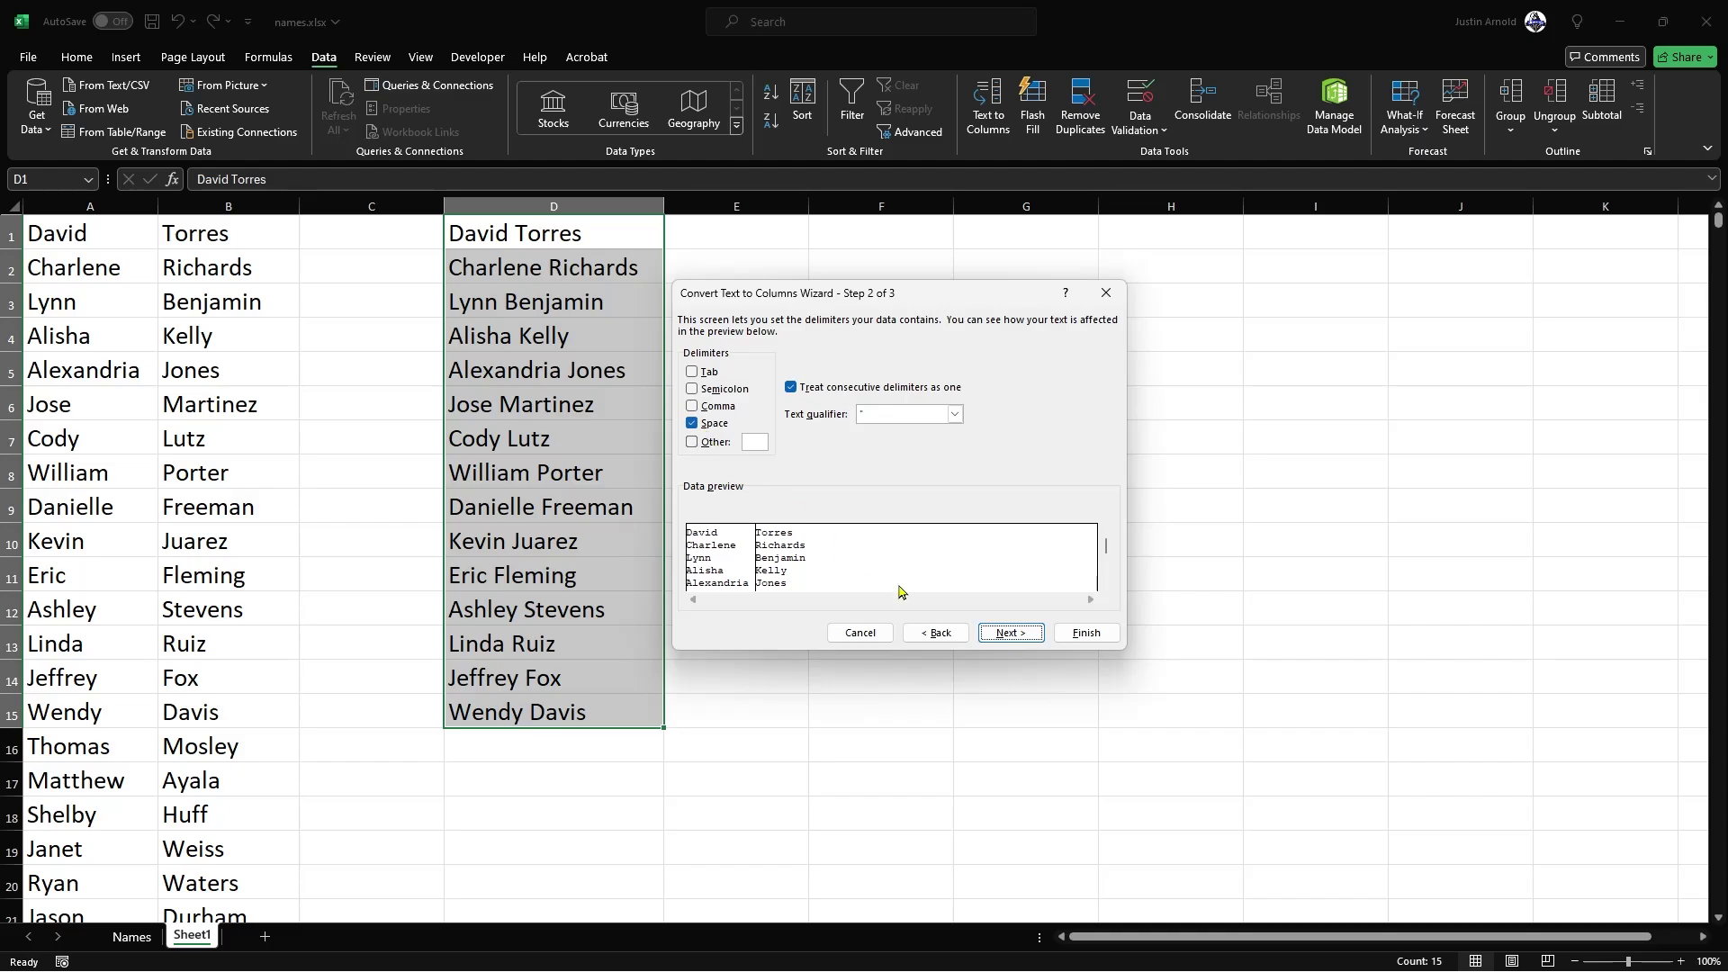
left_click(1010, 633)
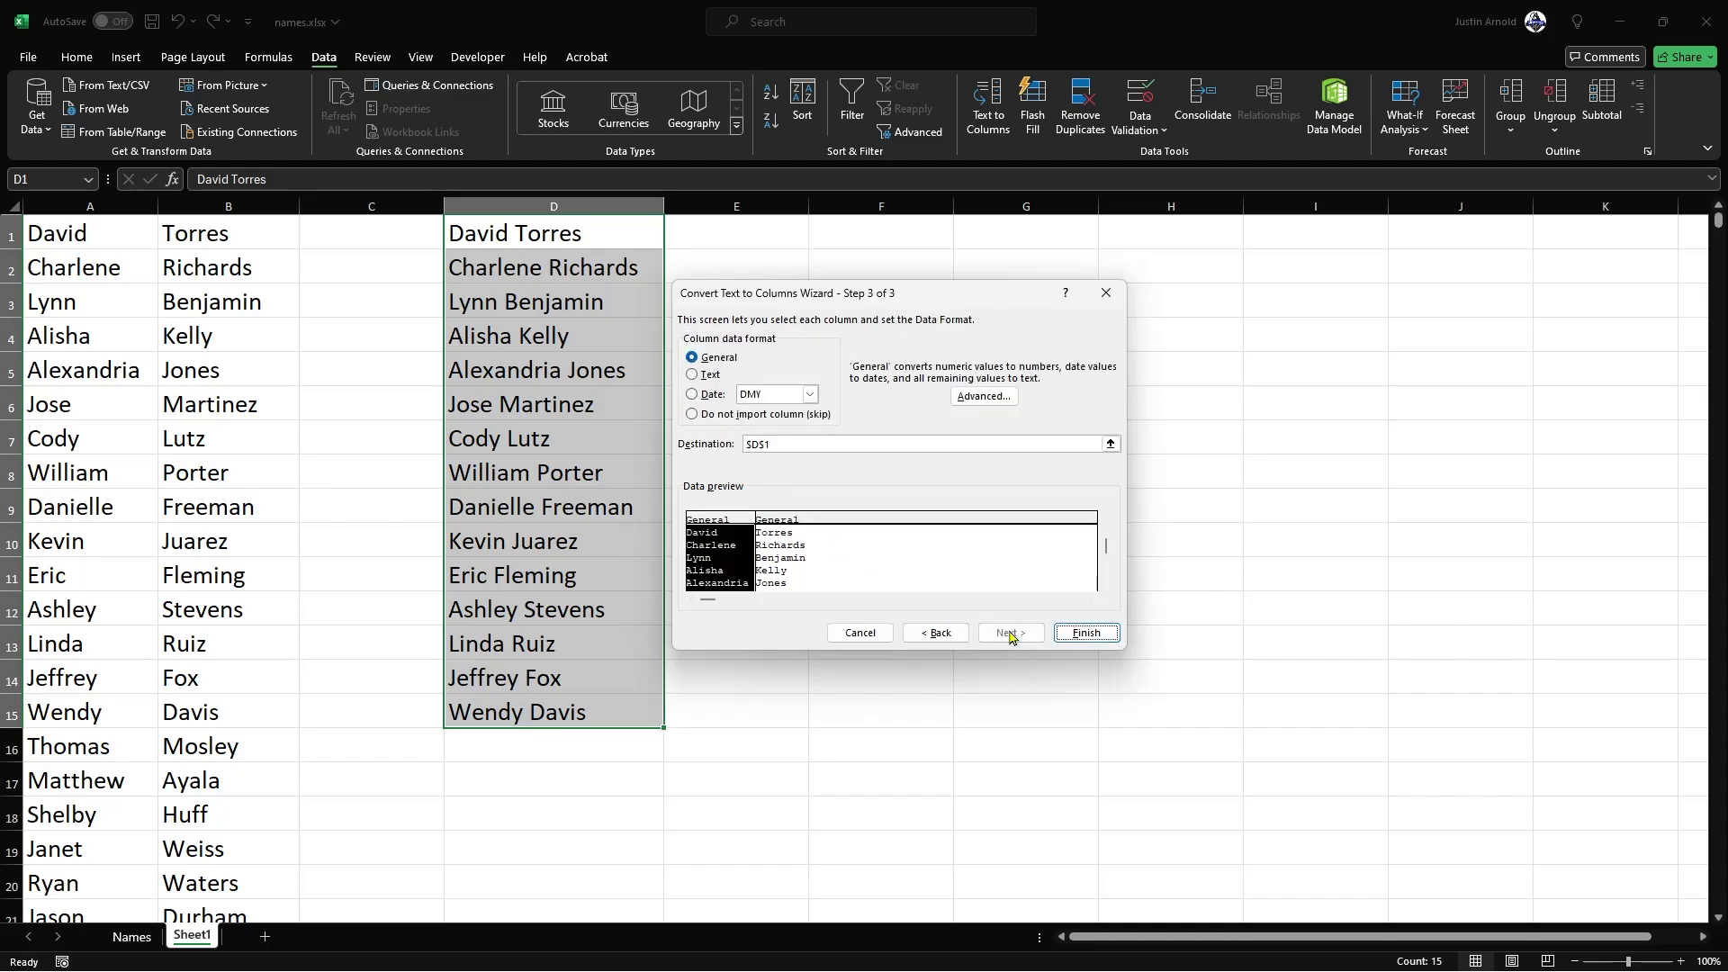
left_click(1086, 633)
Step: Delete the split columns D and E, then return to cell A1
left_click(1012, 468)
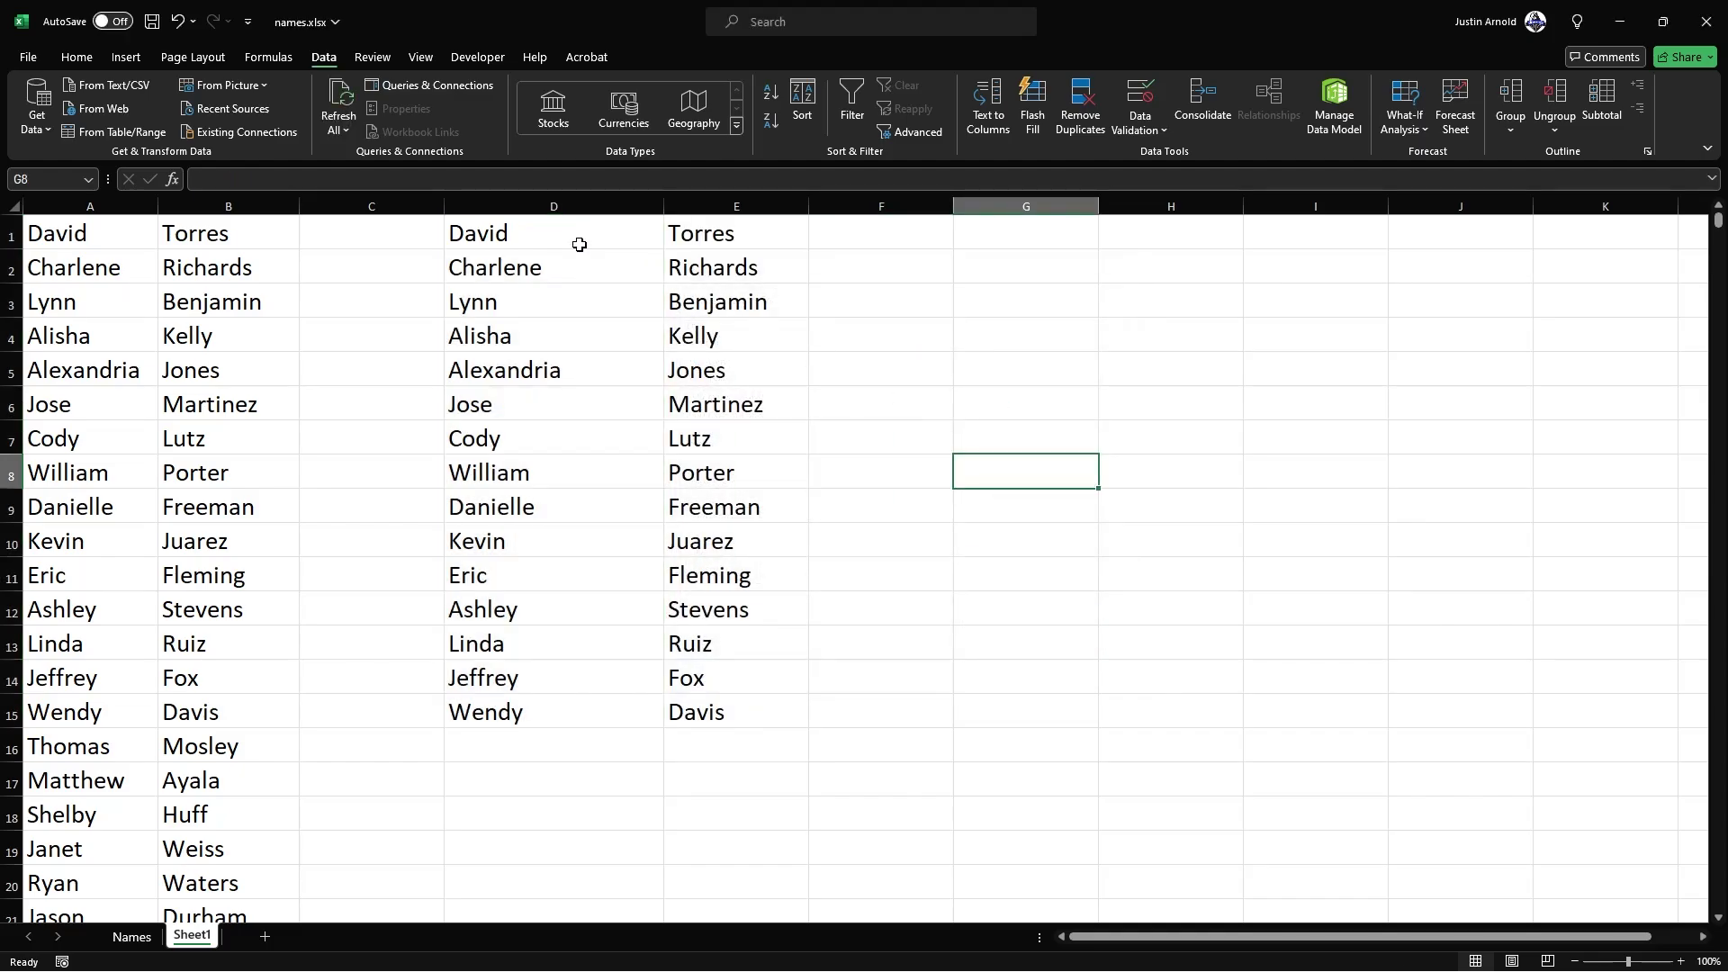
left_click_drag(532, 238, 540, 711)
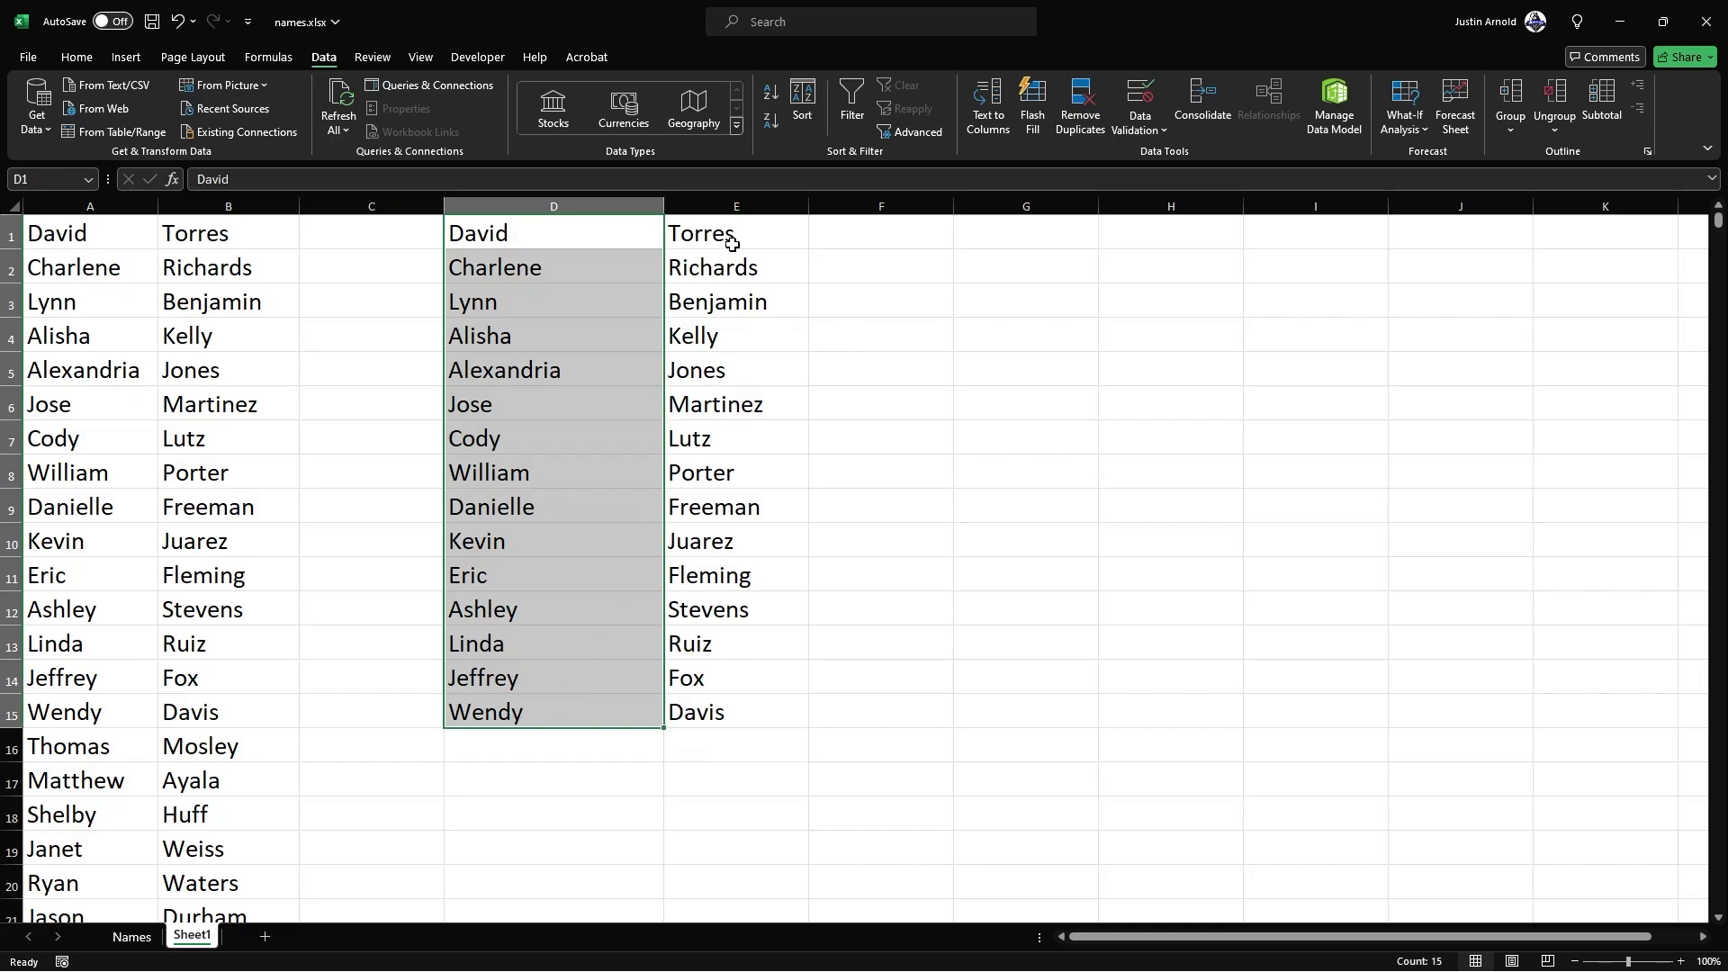
left_click_drag(733, 232, 730, 714)
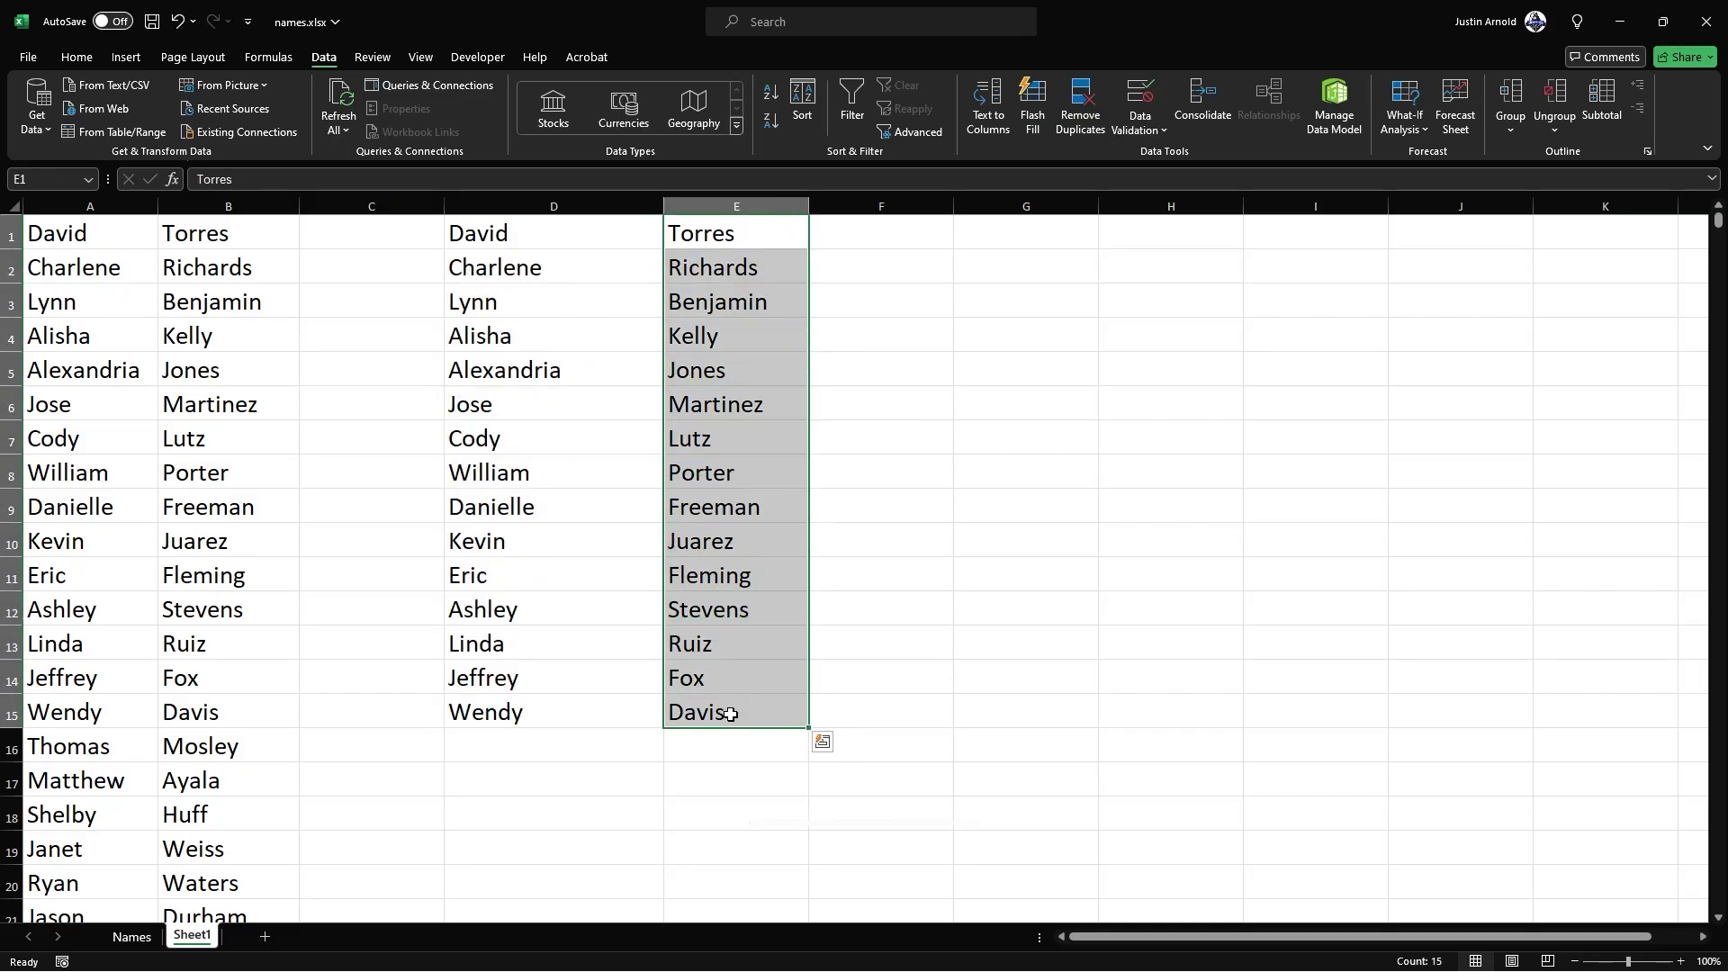
left_click_drag(545, 207, 706, 208)
right_click(706, 208)
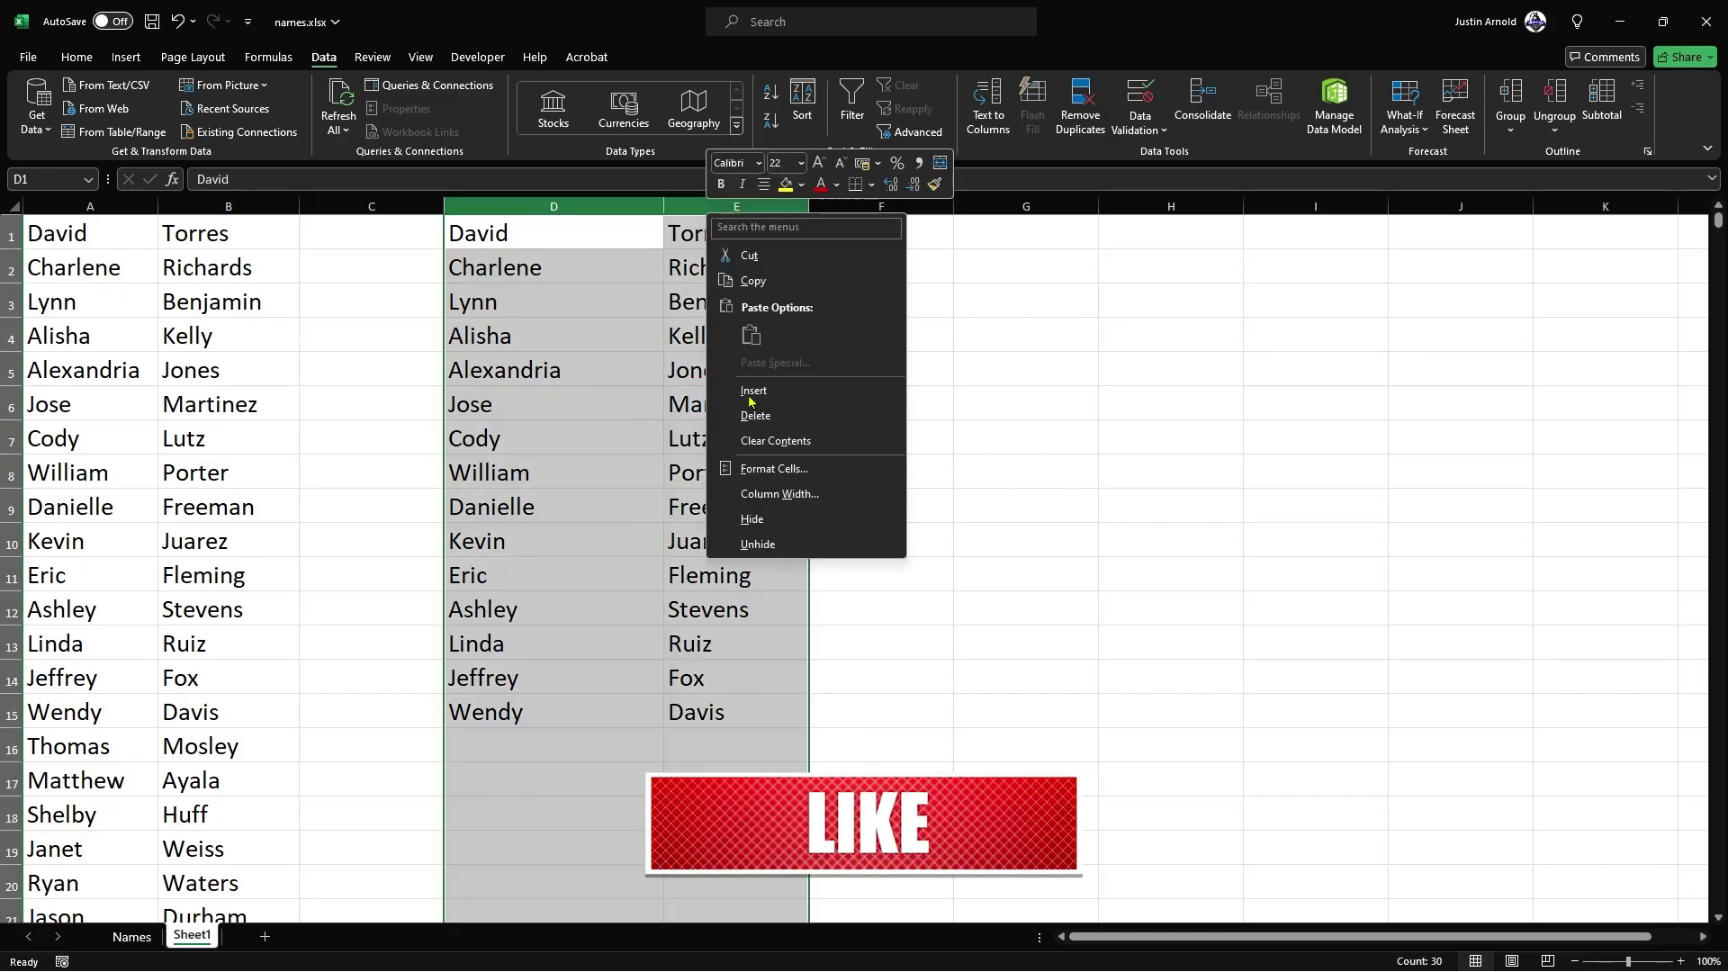
left_click(753, 415)
left_click(94, 236)
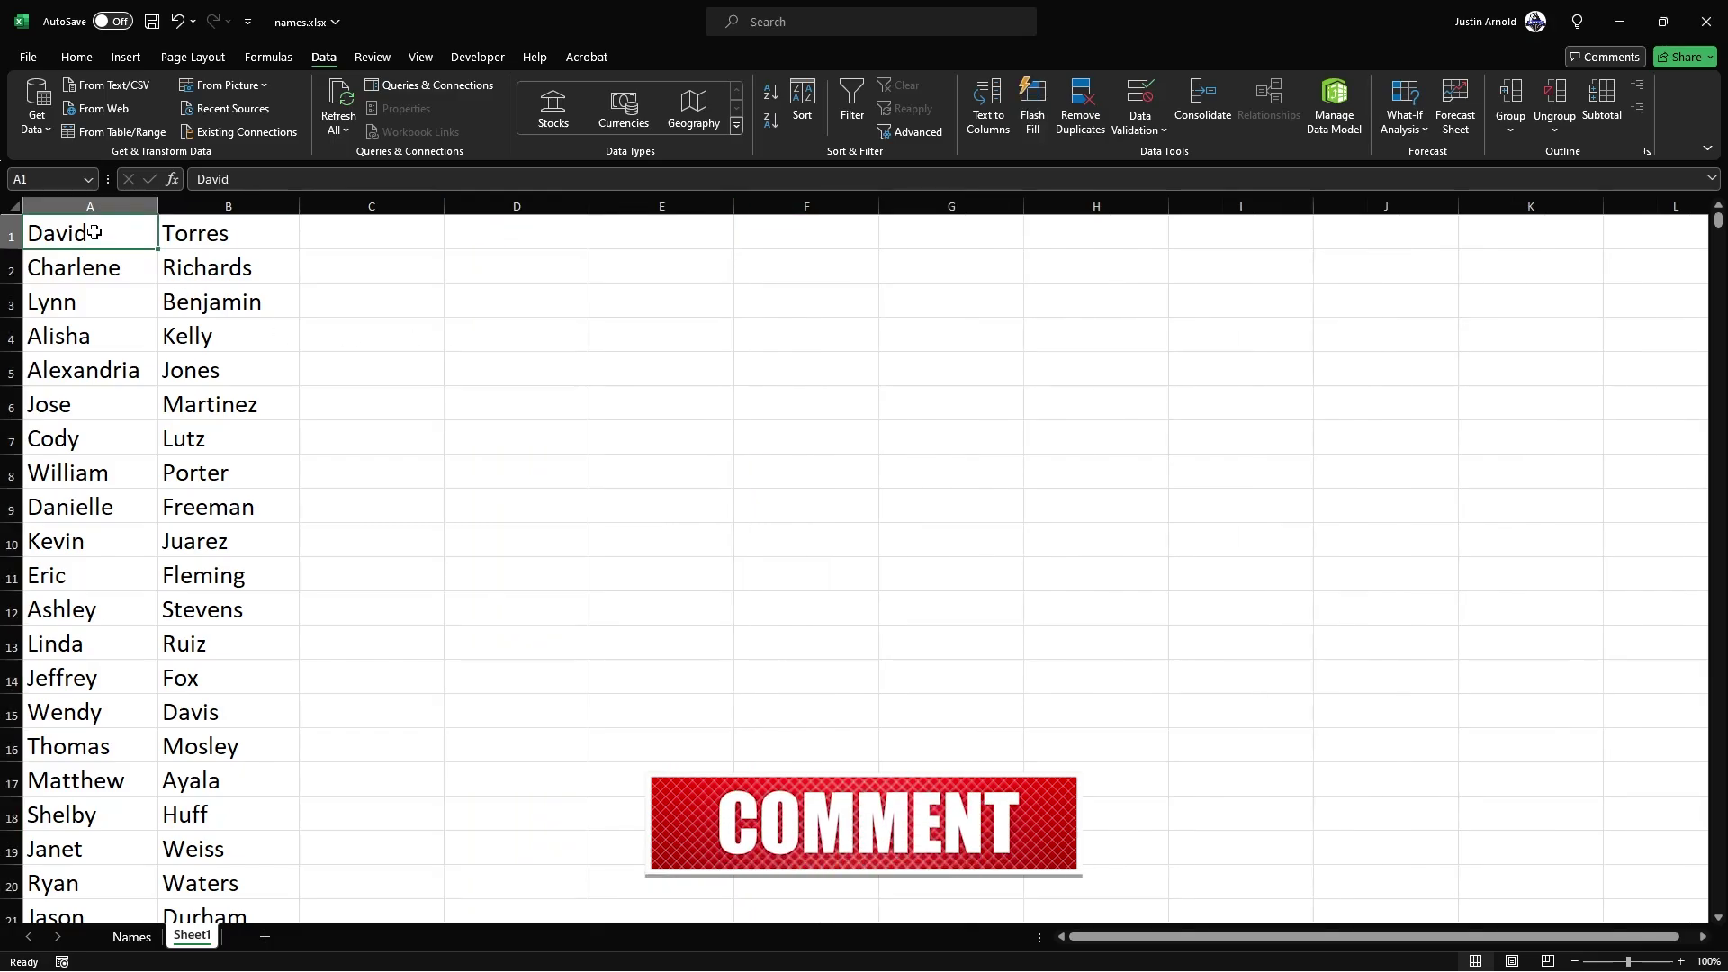
Step: Widen column C and start C1's formula with ="MD "&CHAR(34)&
left_click(360, 235)
left_click_drag(444, 207, 552, 209)
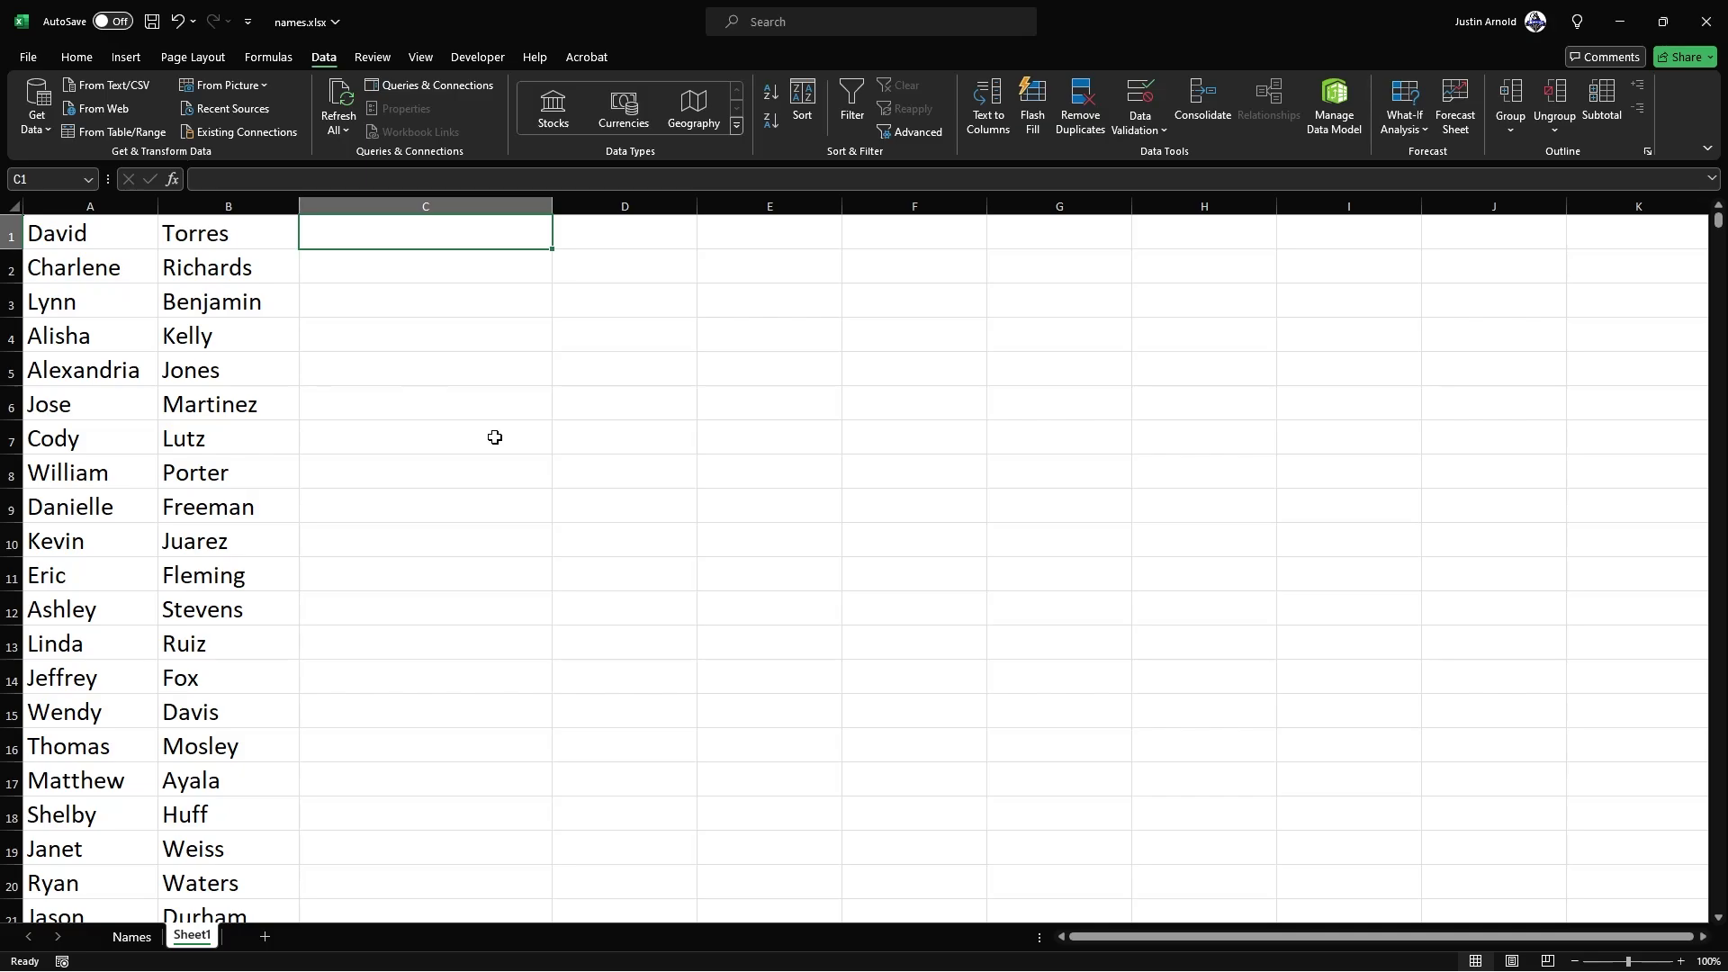
type("=")
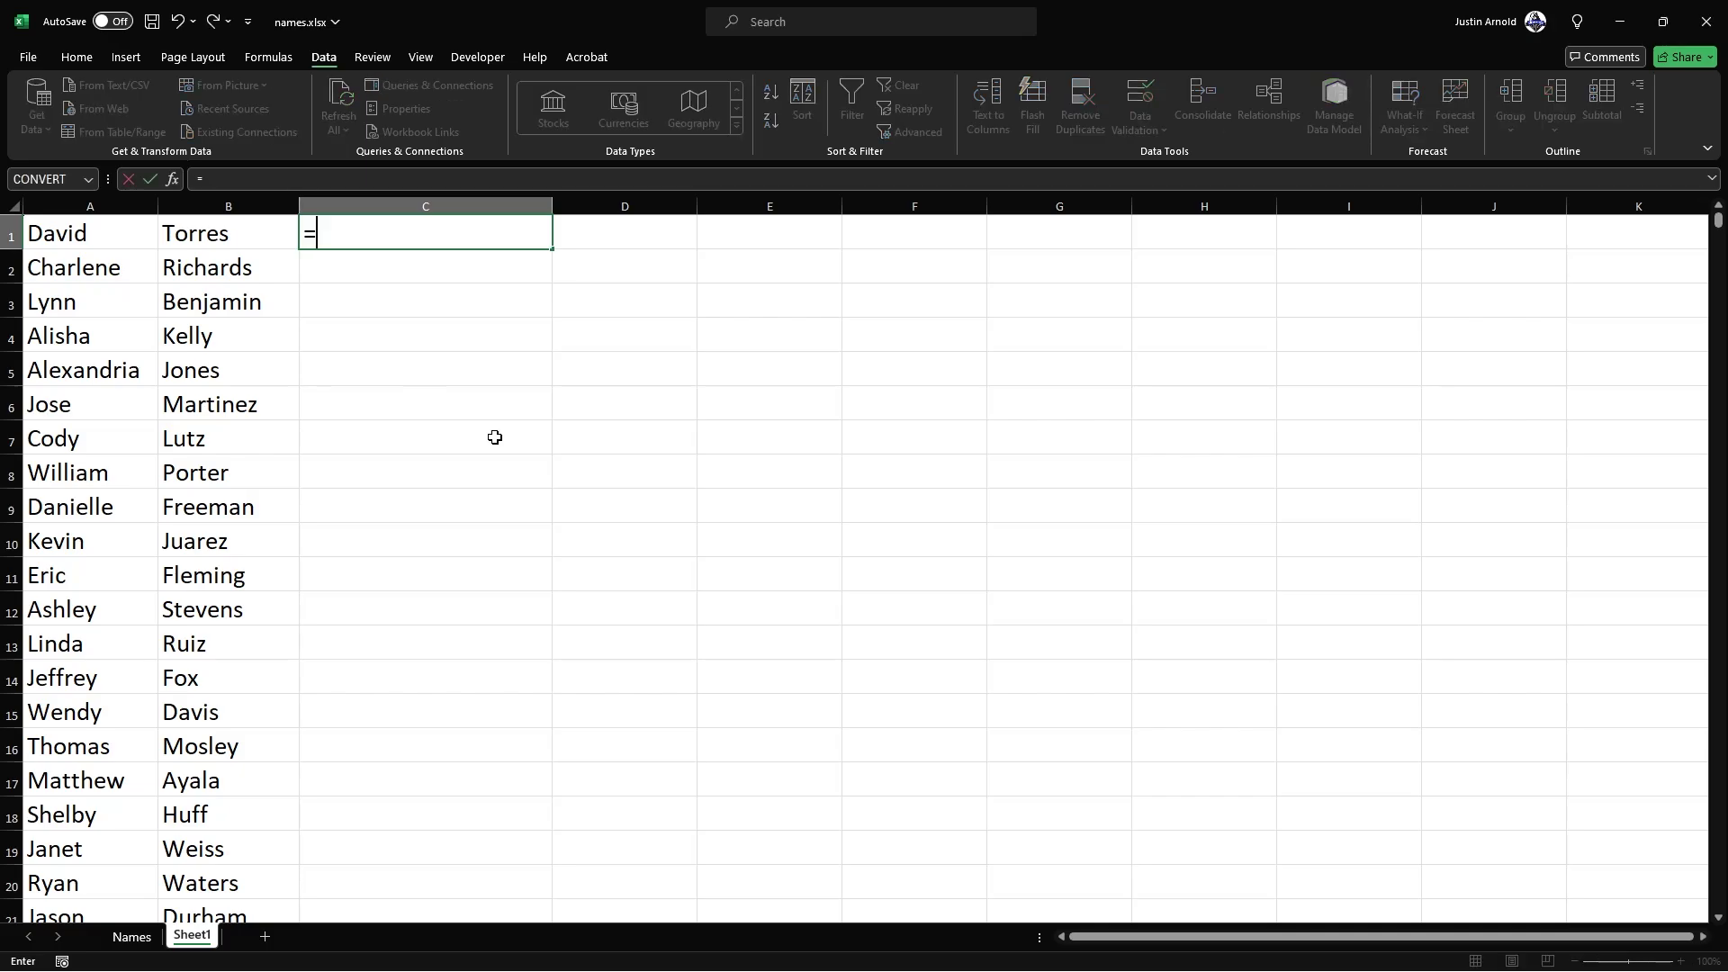
type("\"MD \"&")
type("CHAR")
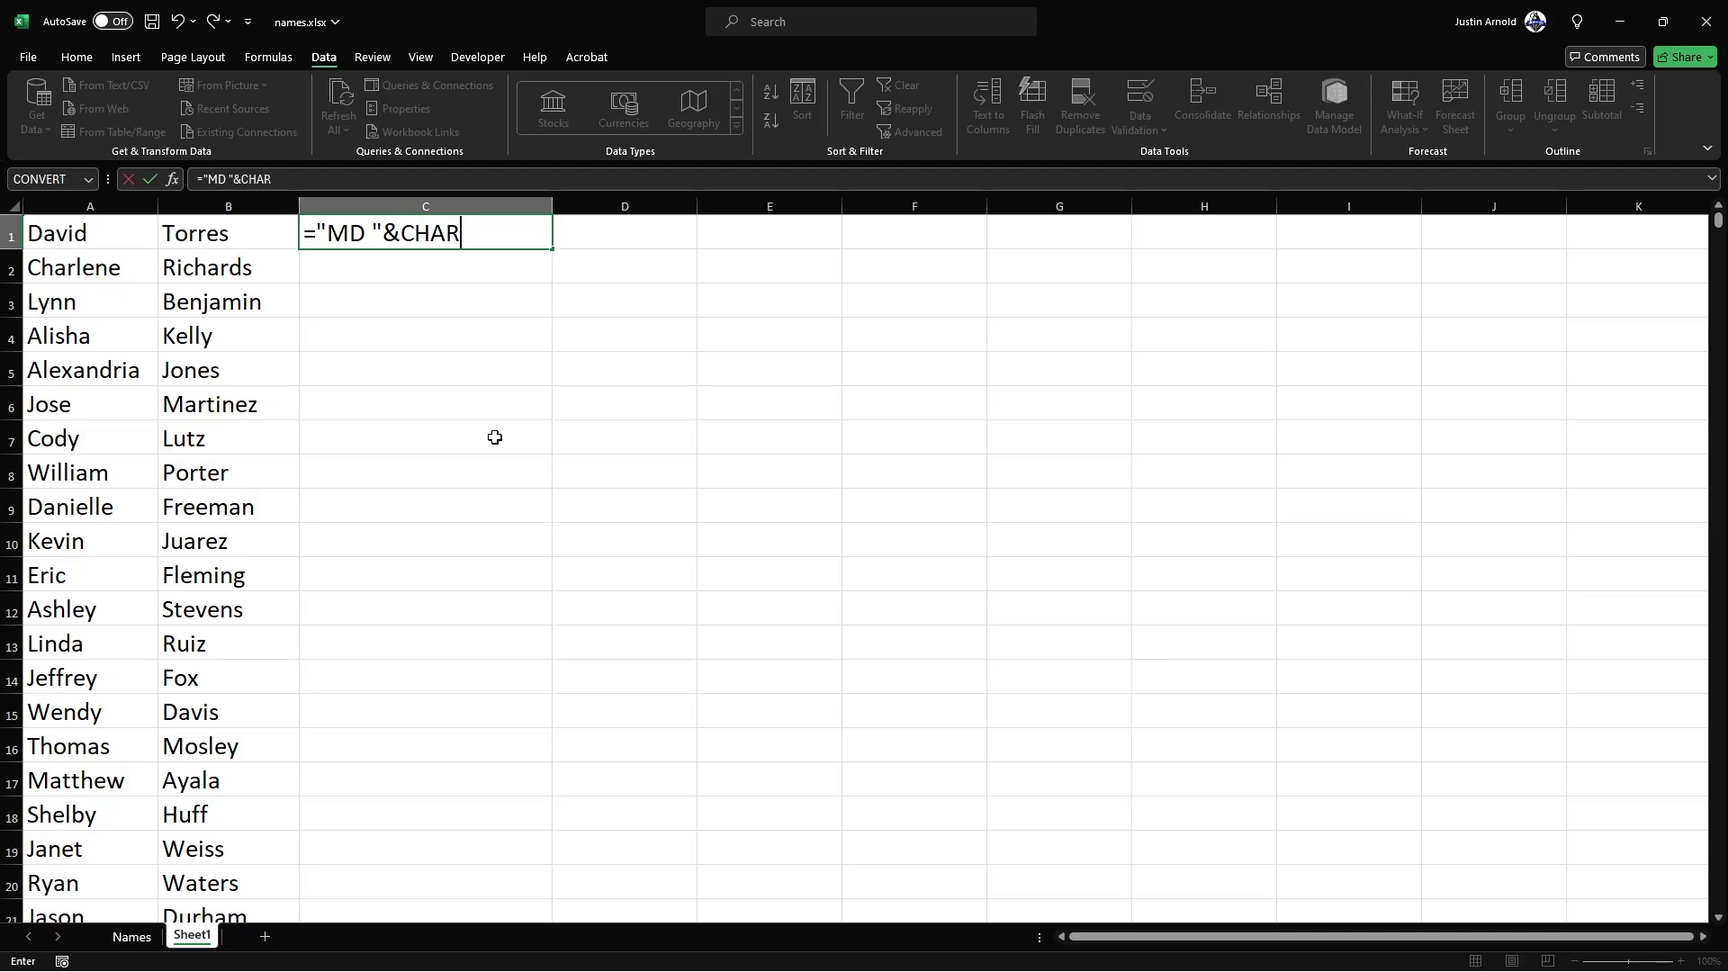
type("(34")
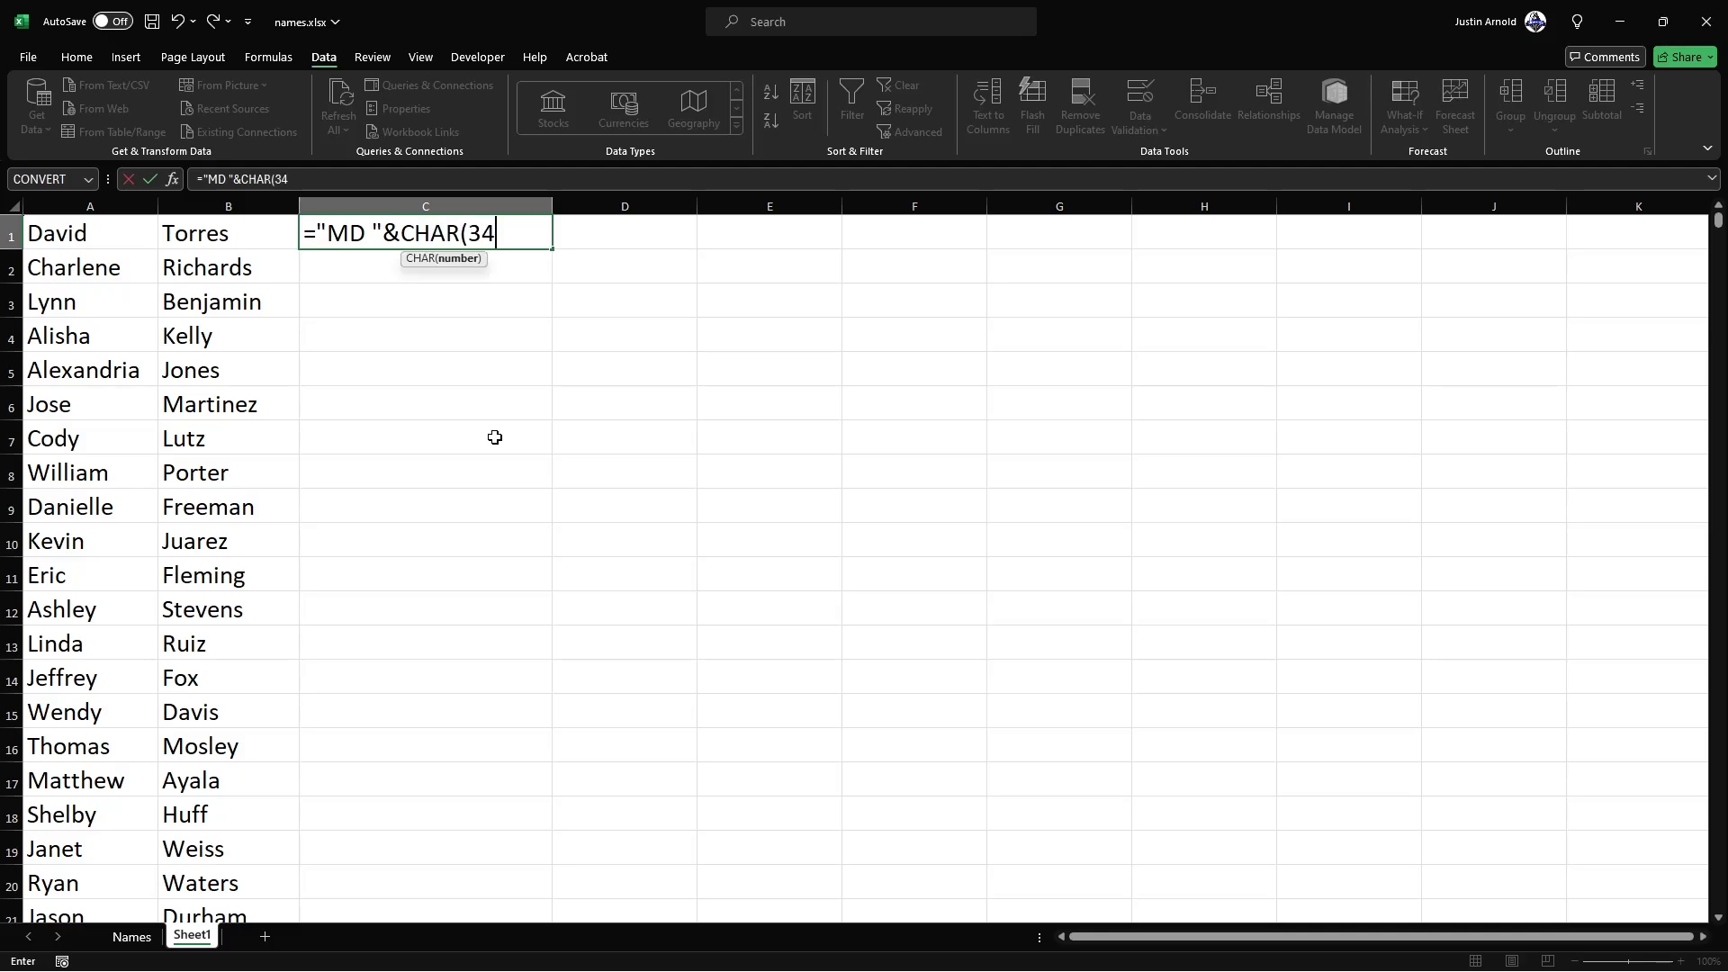
type(")")
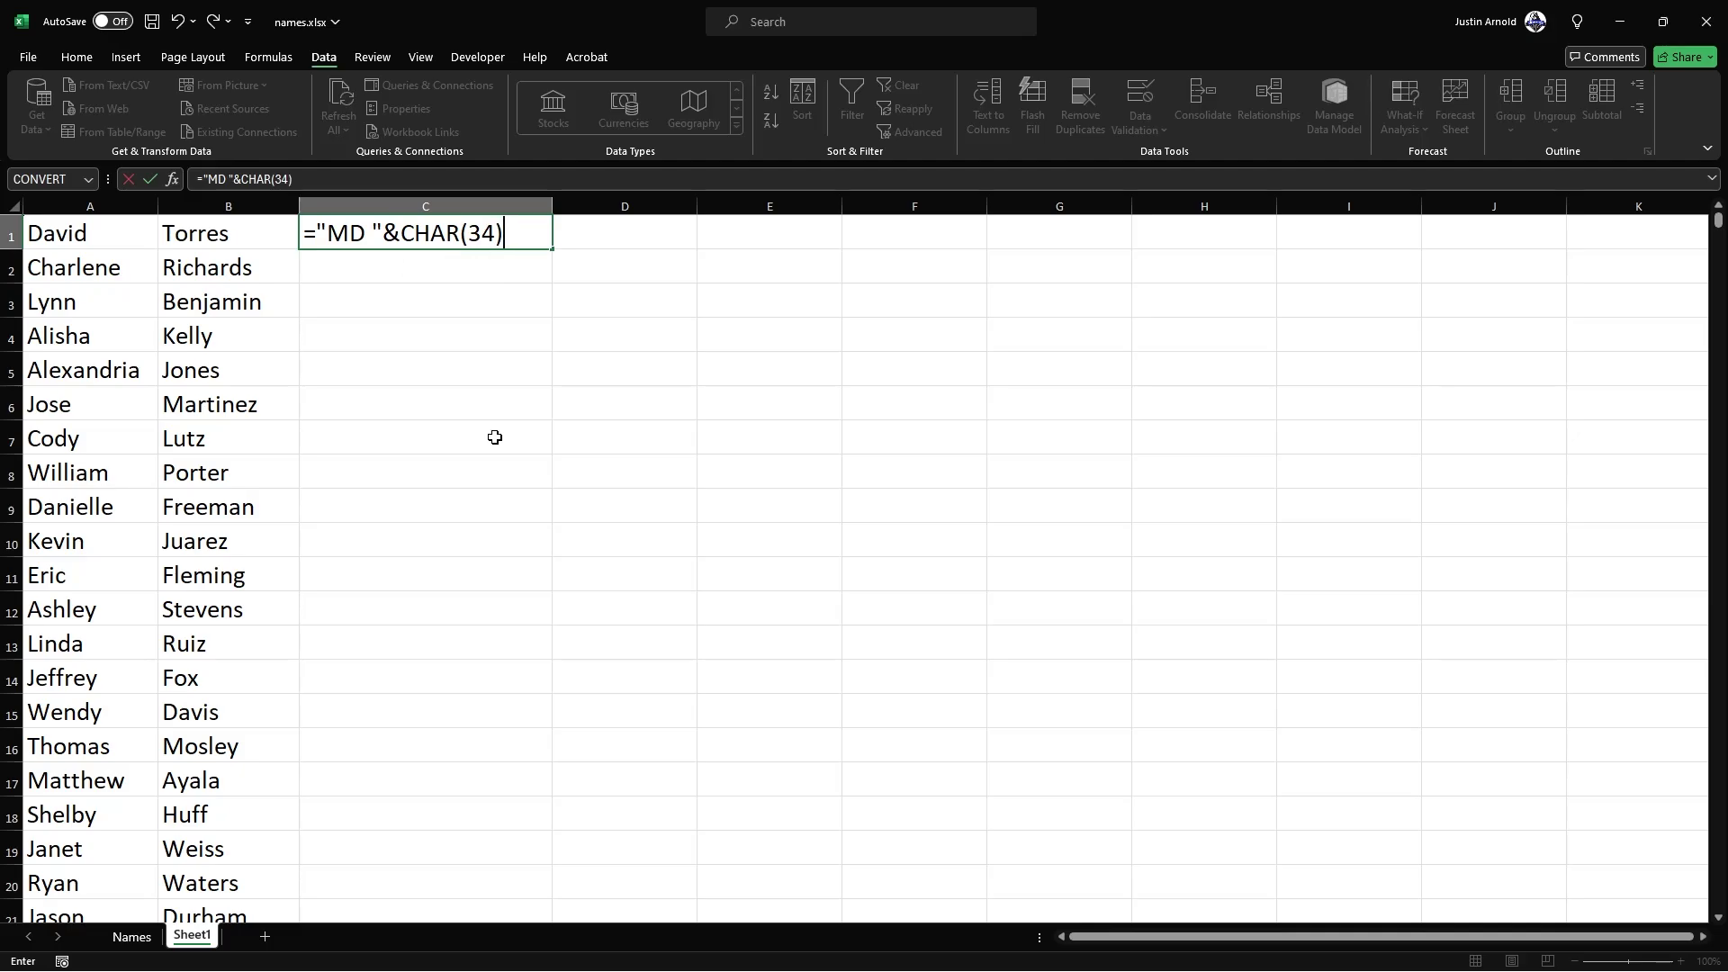
type("&")
Step: Complete C1 as ="MD "&CHAR(34)&A1&" "&B1&CHAR(34) and enter it
left_click(86, 234)
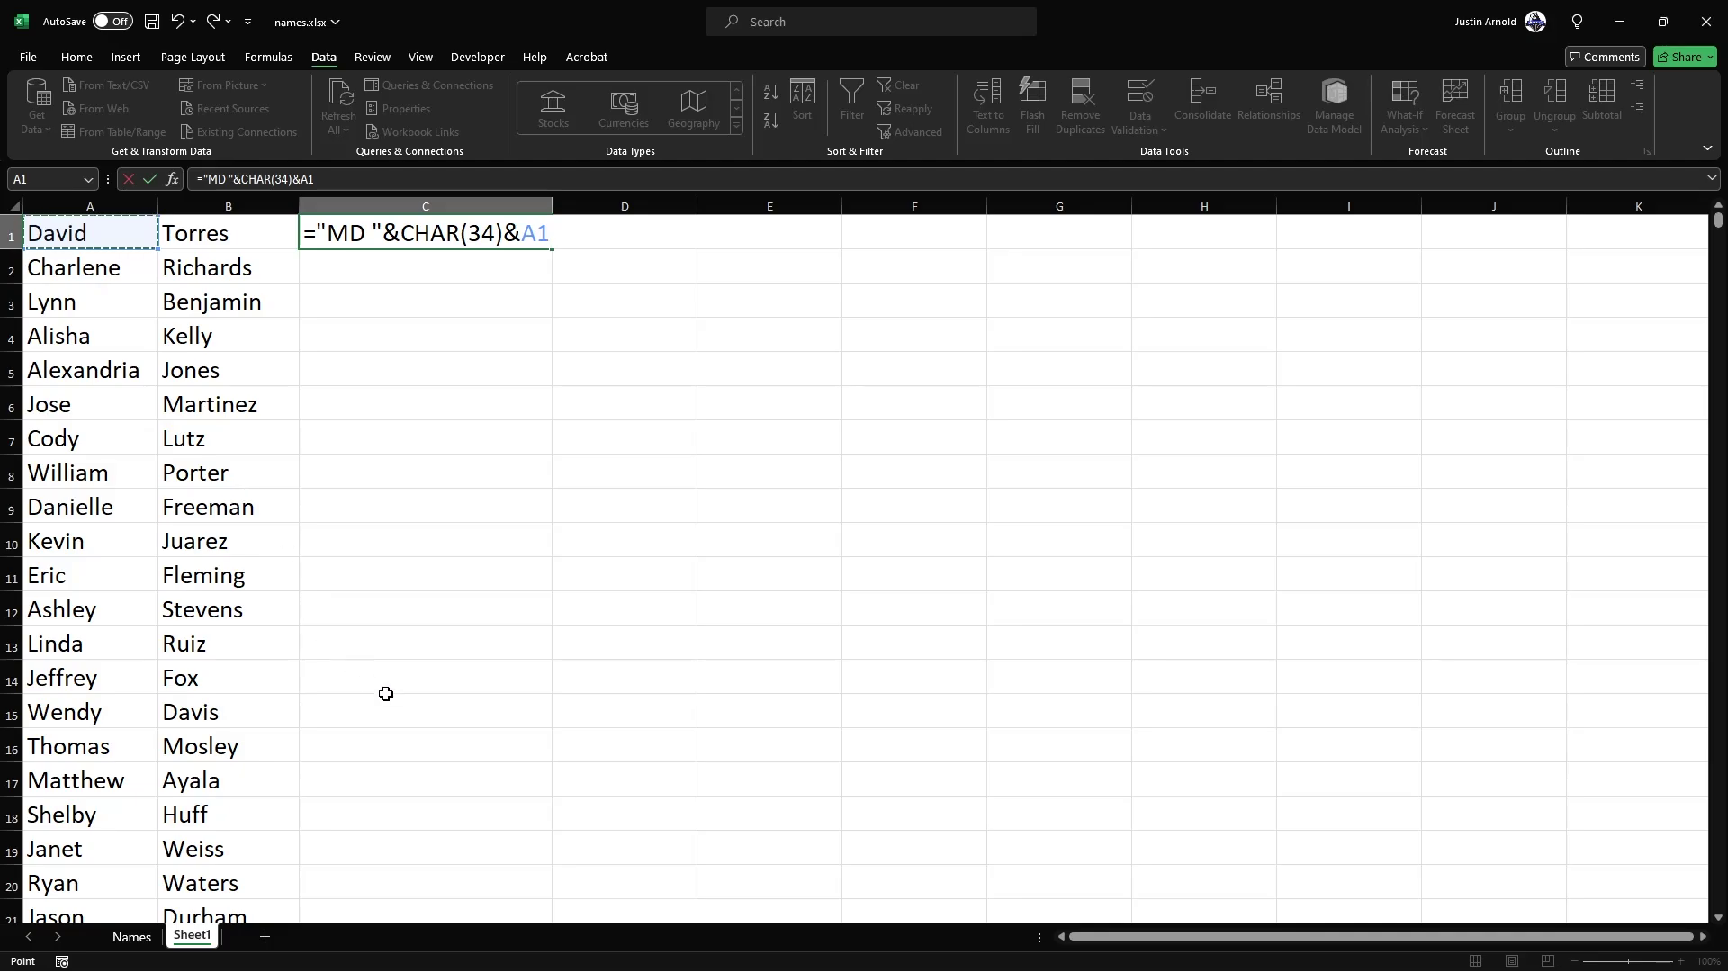
type("&")
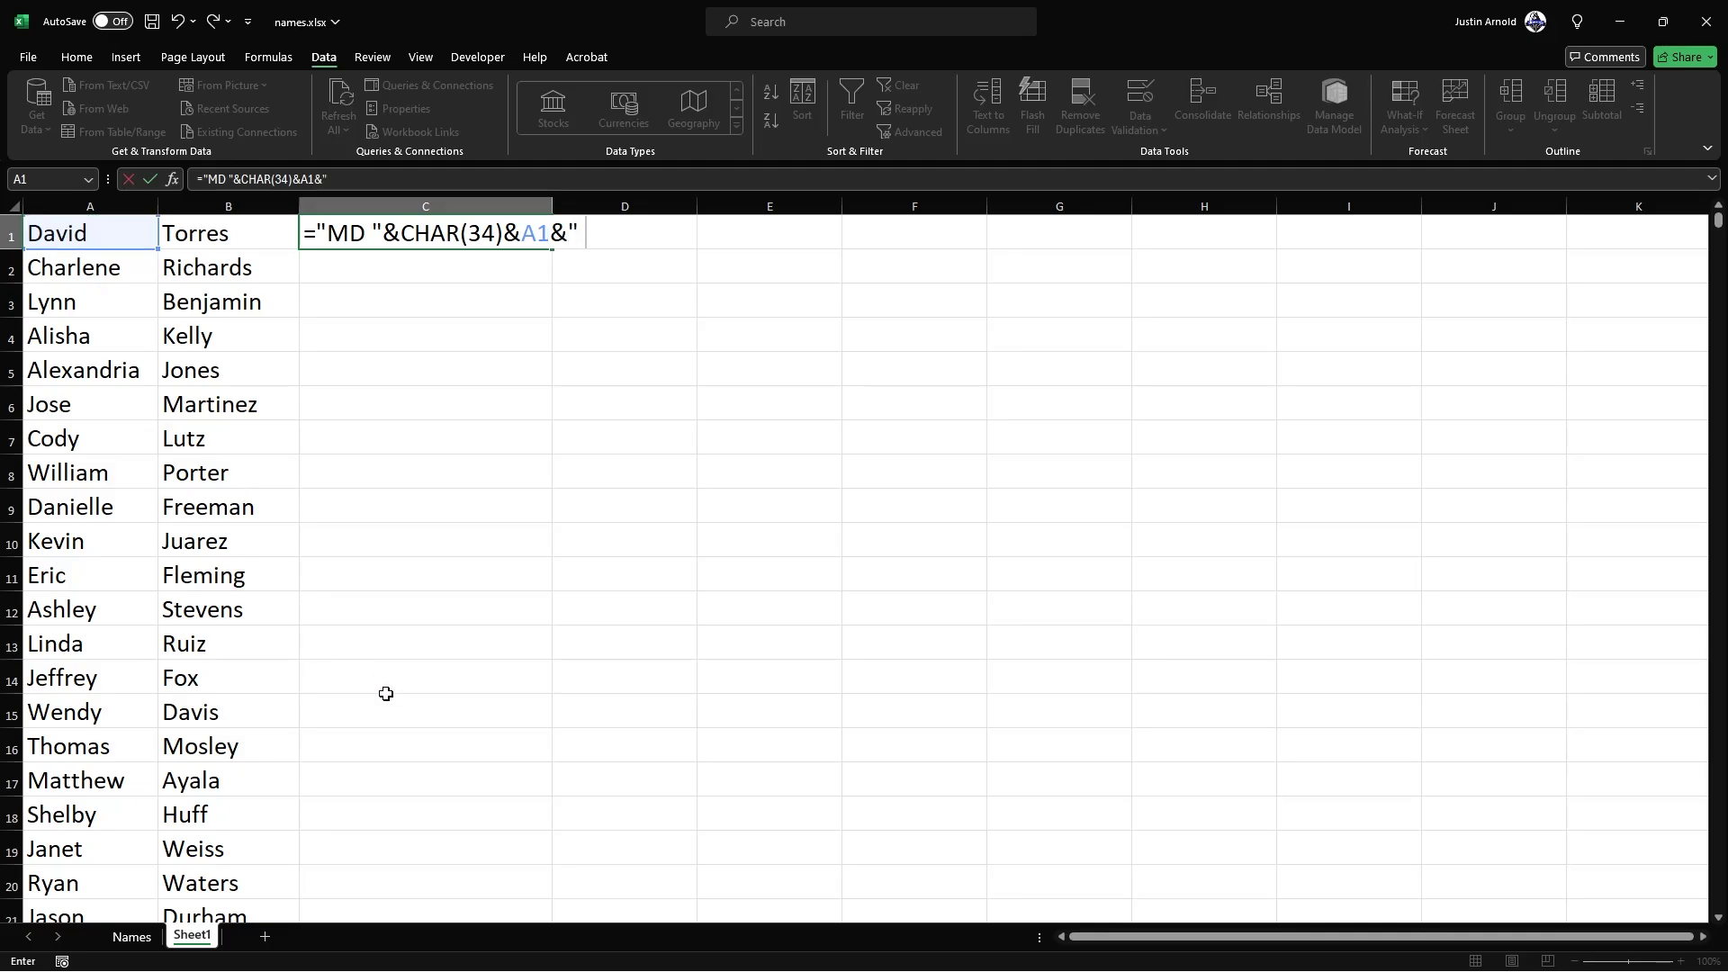
type("\" \"&")
left_click(213, 236)
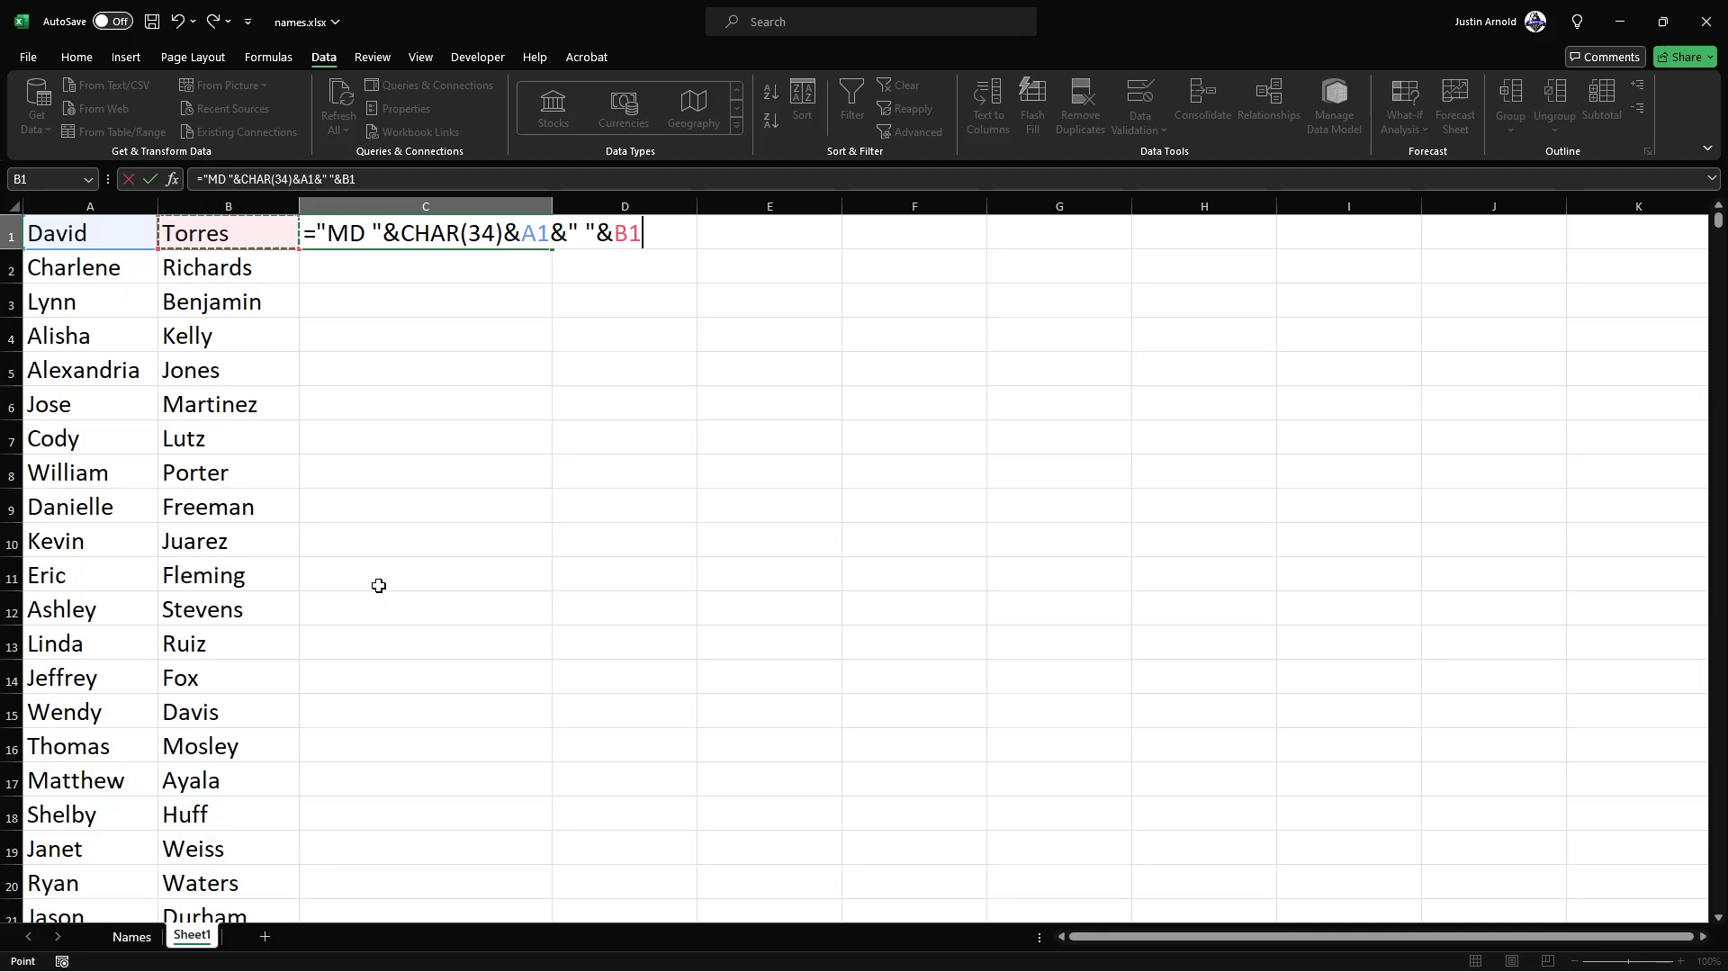
type("&")
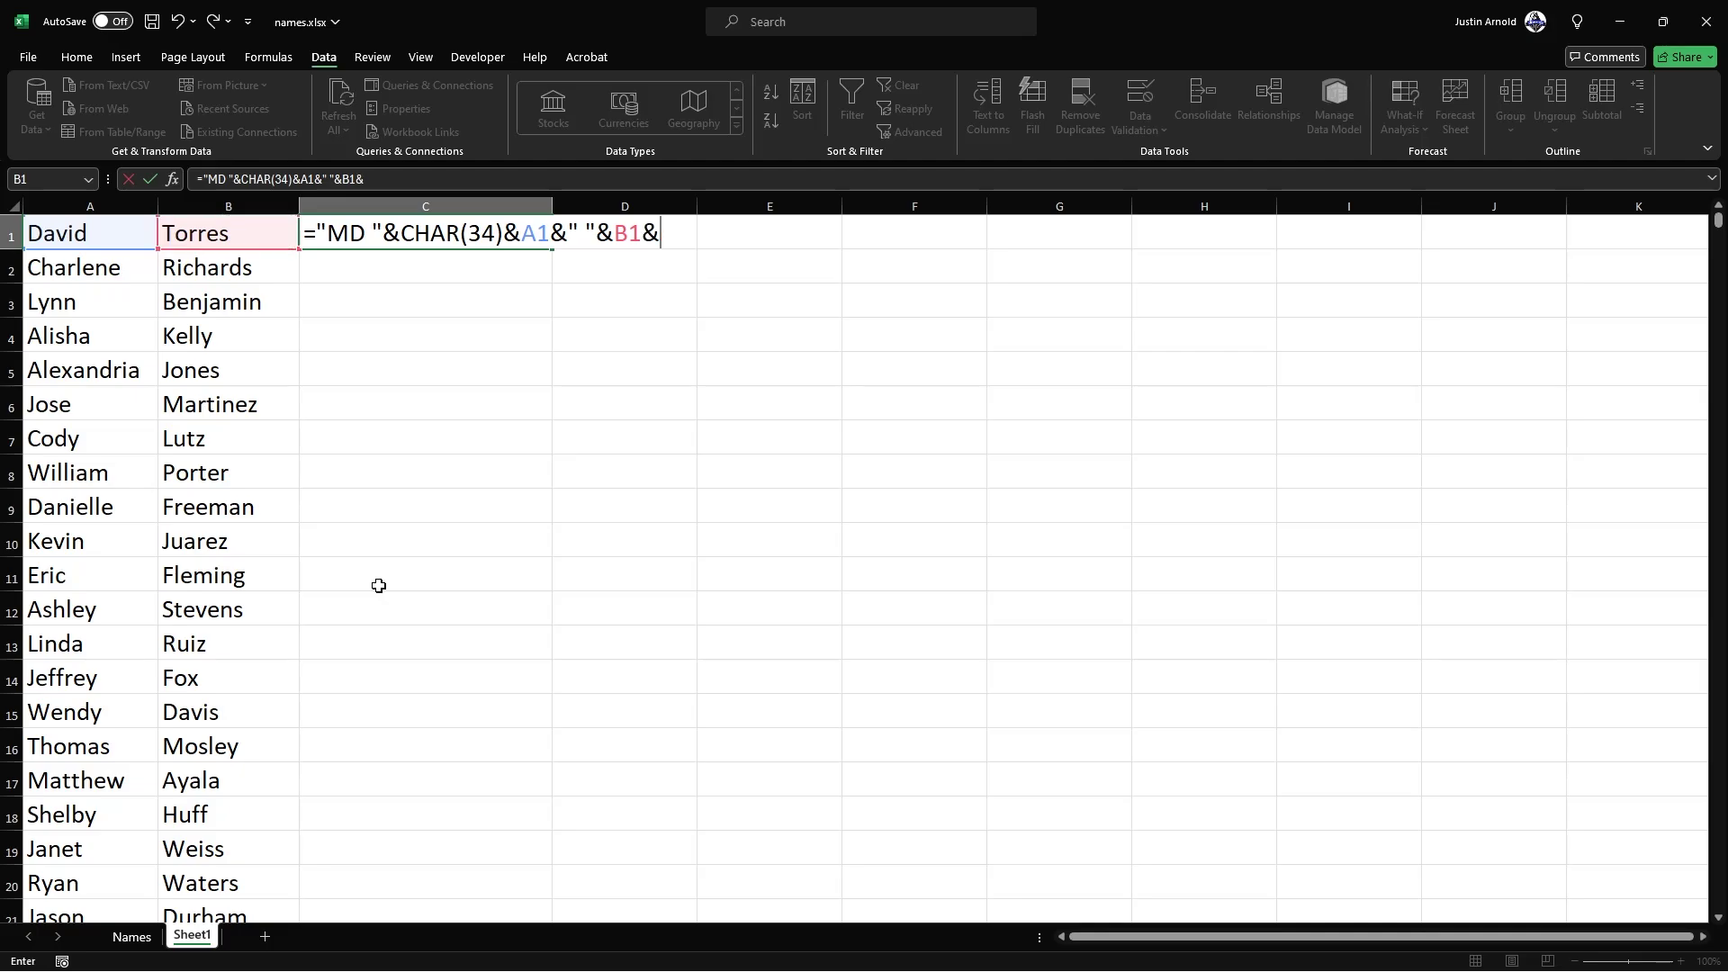
type("CHAR(34")
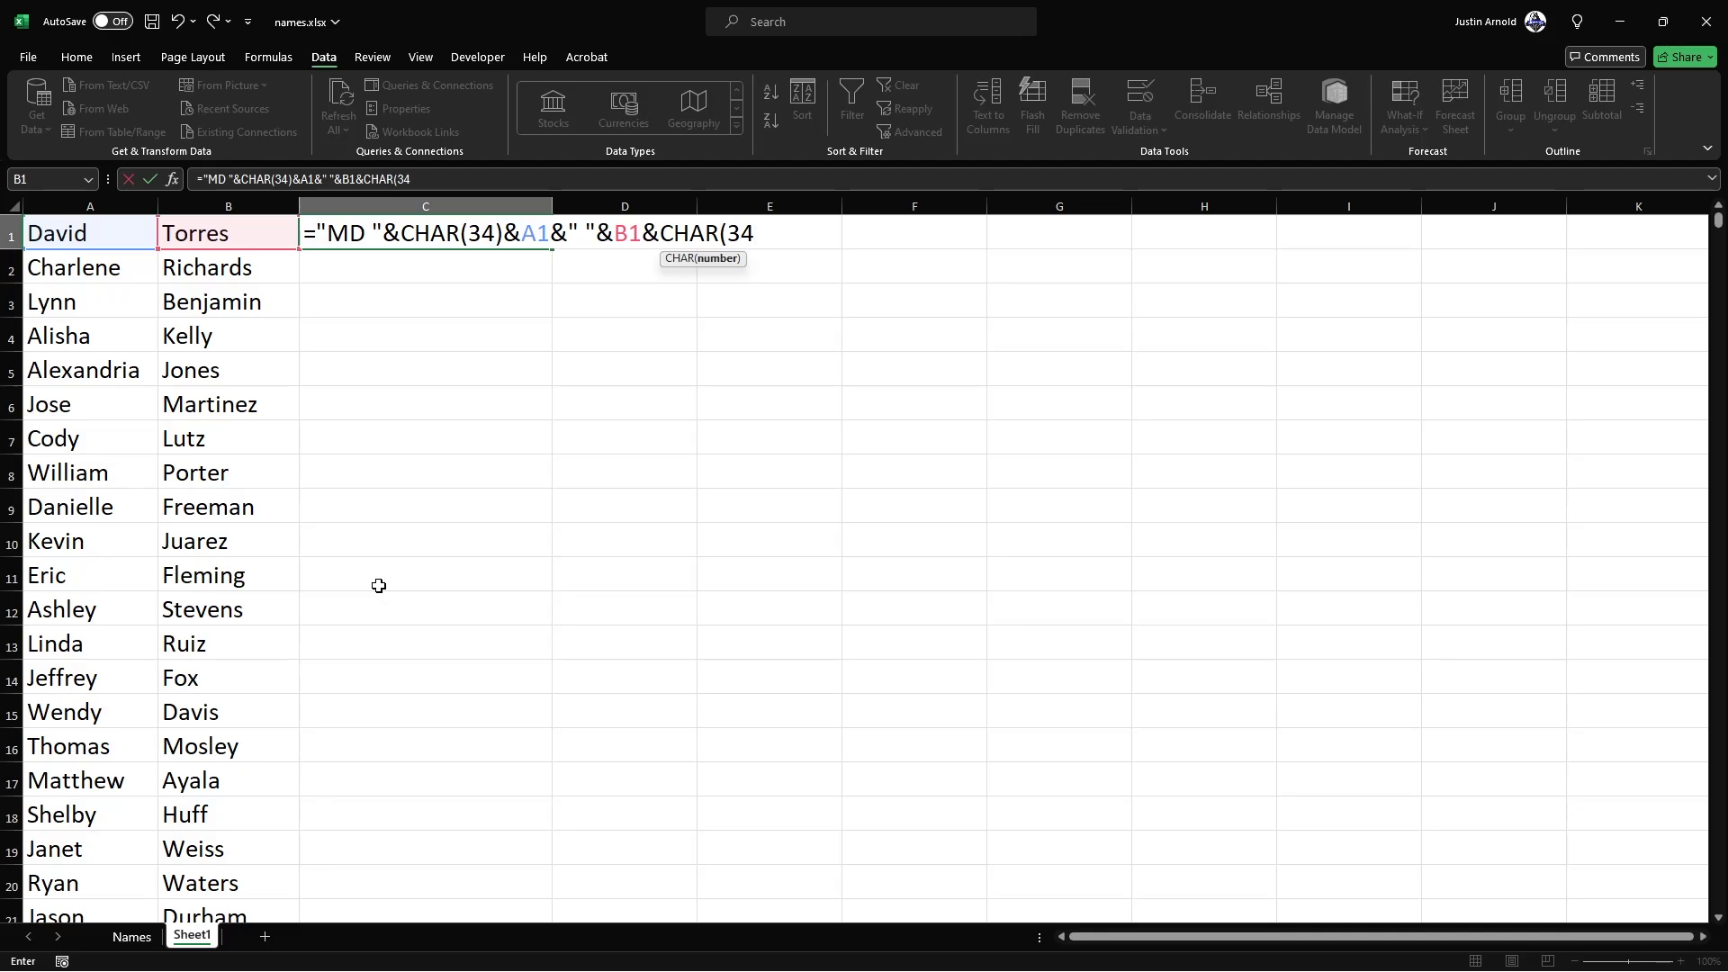
type(")")
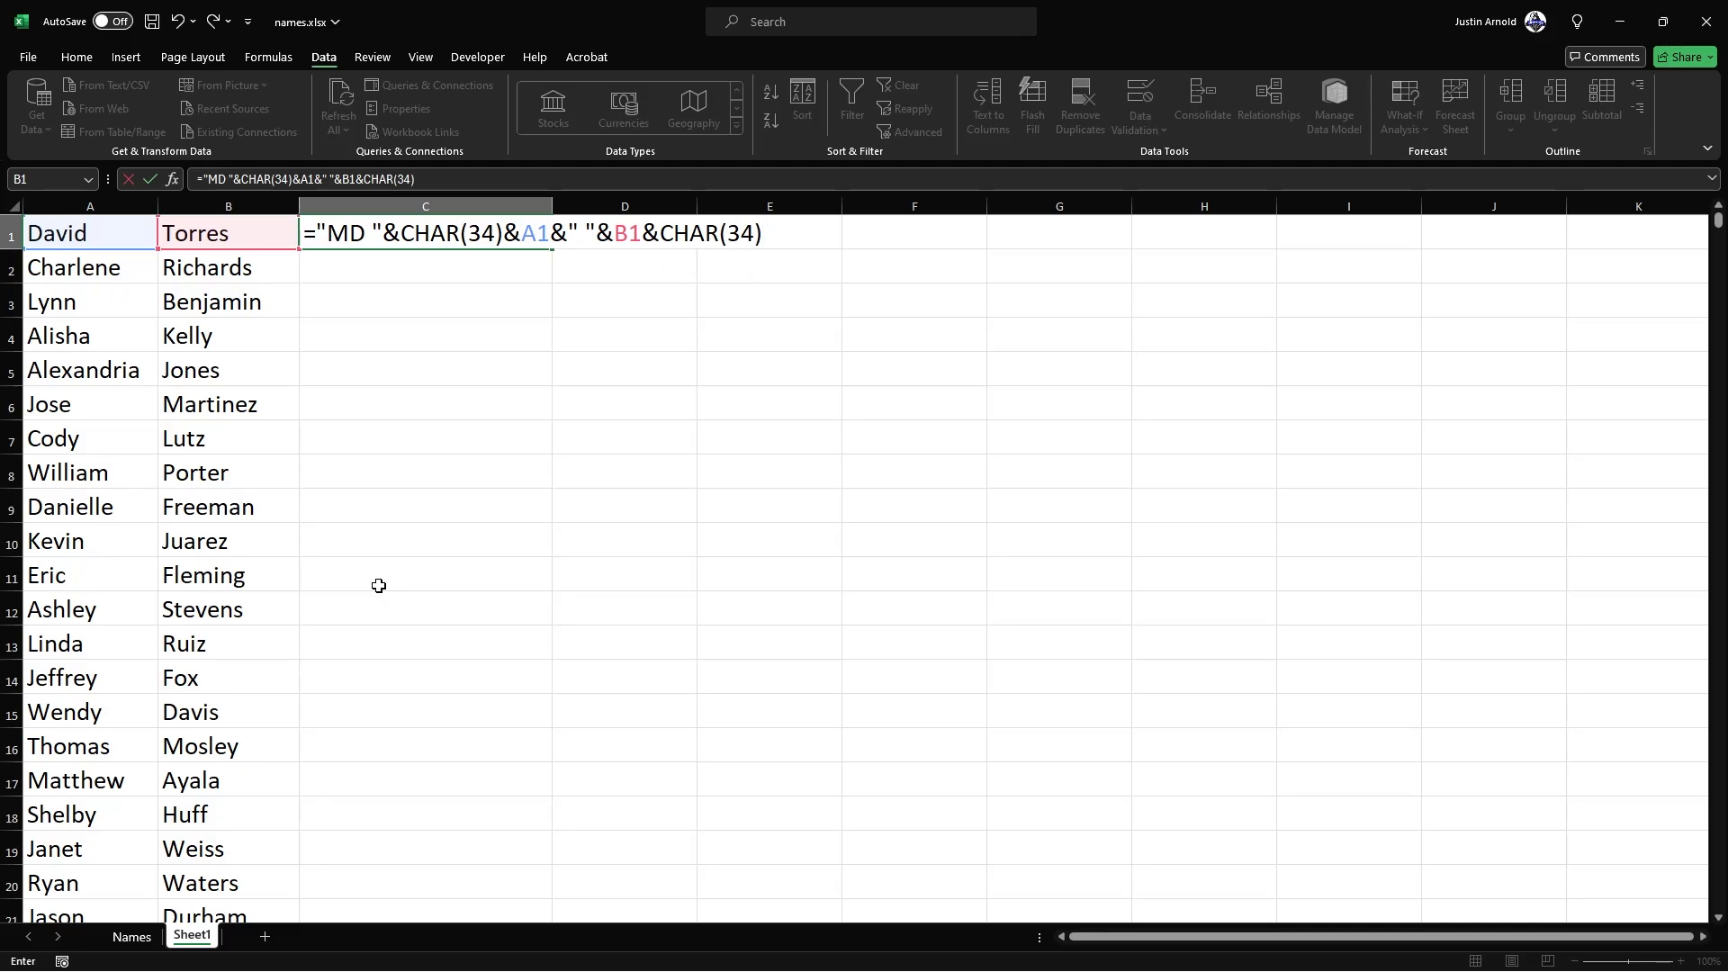
key("Return")
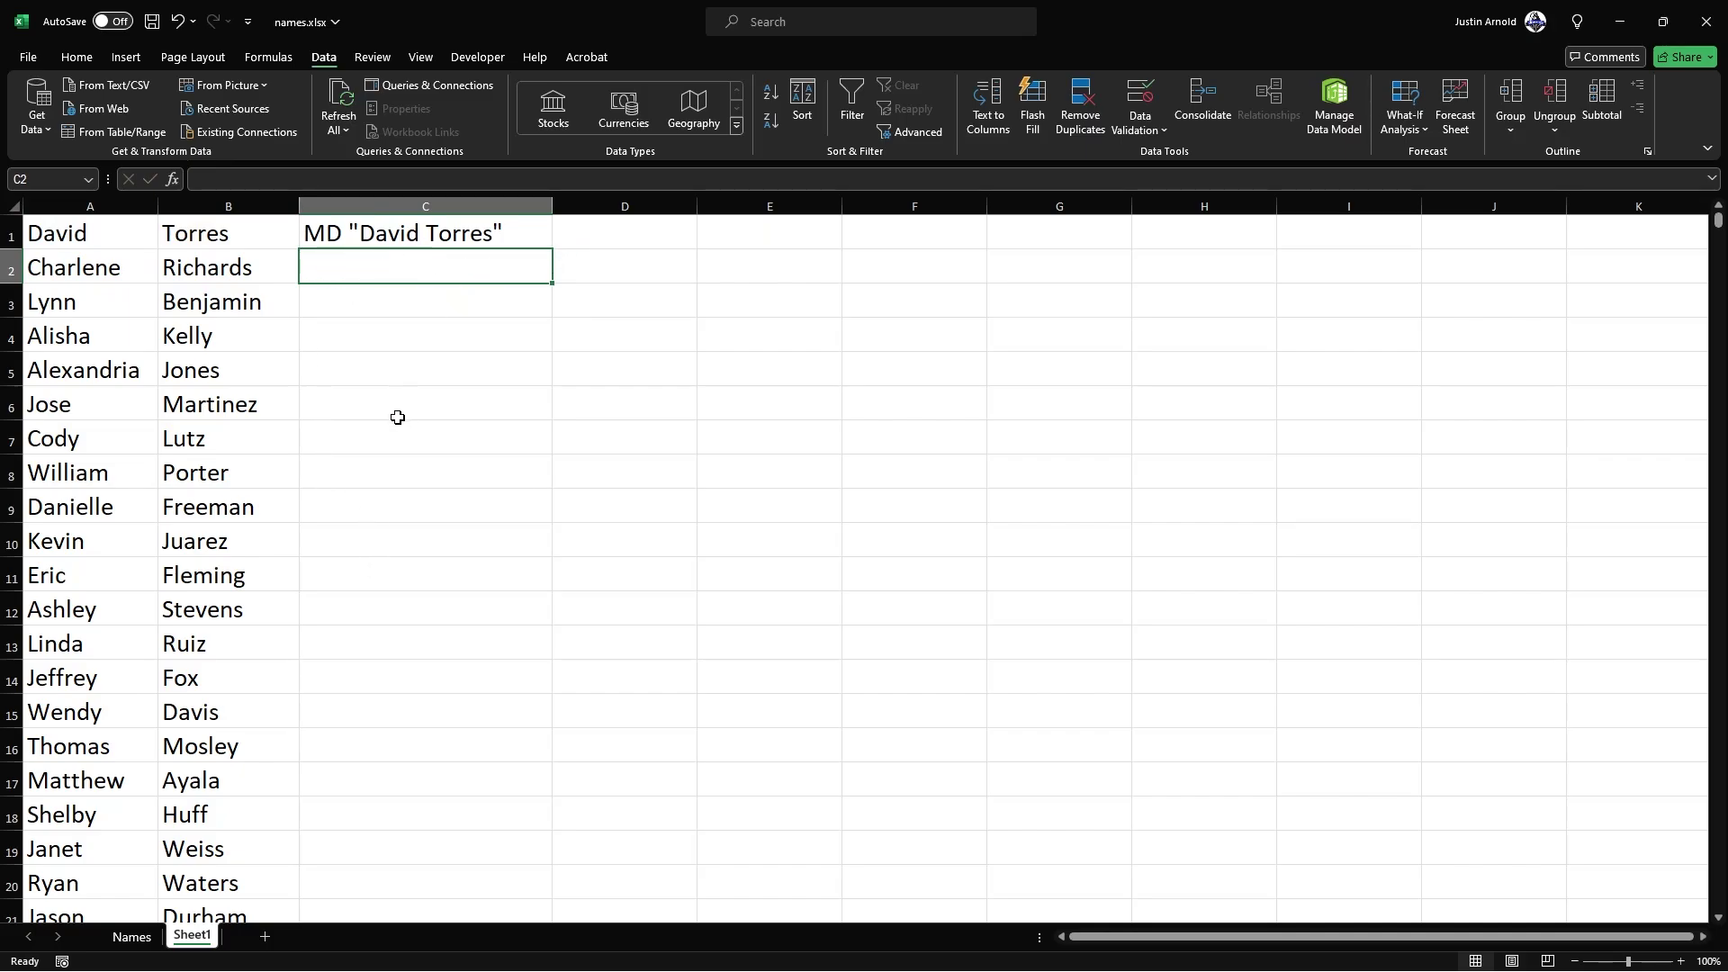
Step: Fill the C1 formula down to row 100 and select C1:C100
left_click(464, 243)
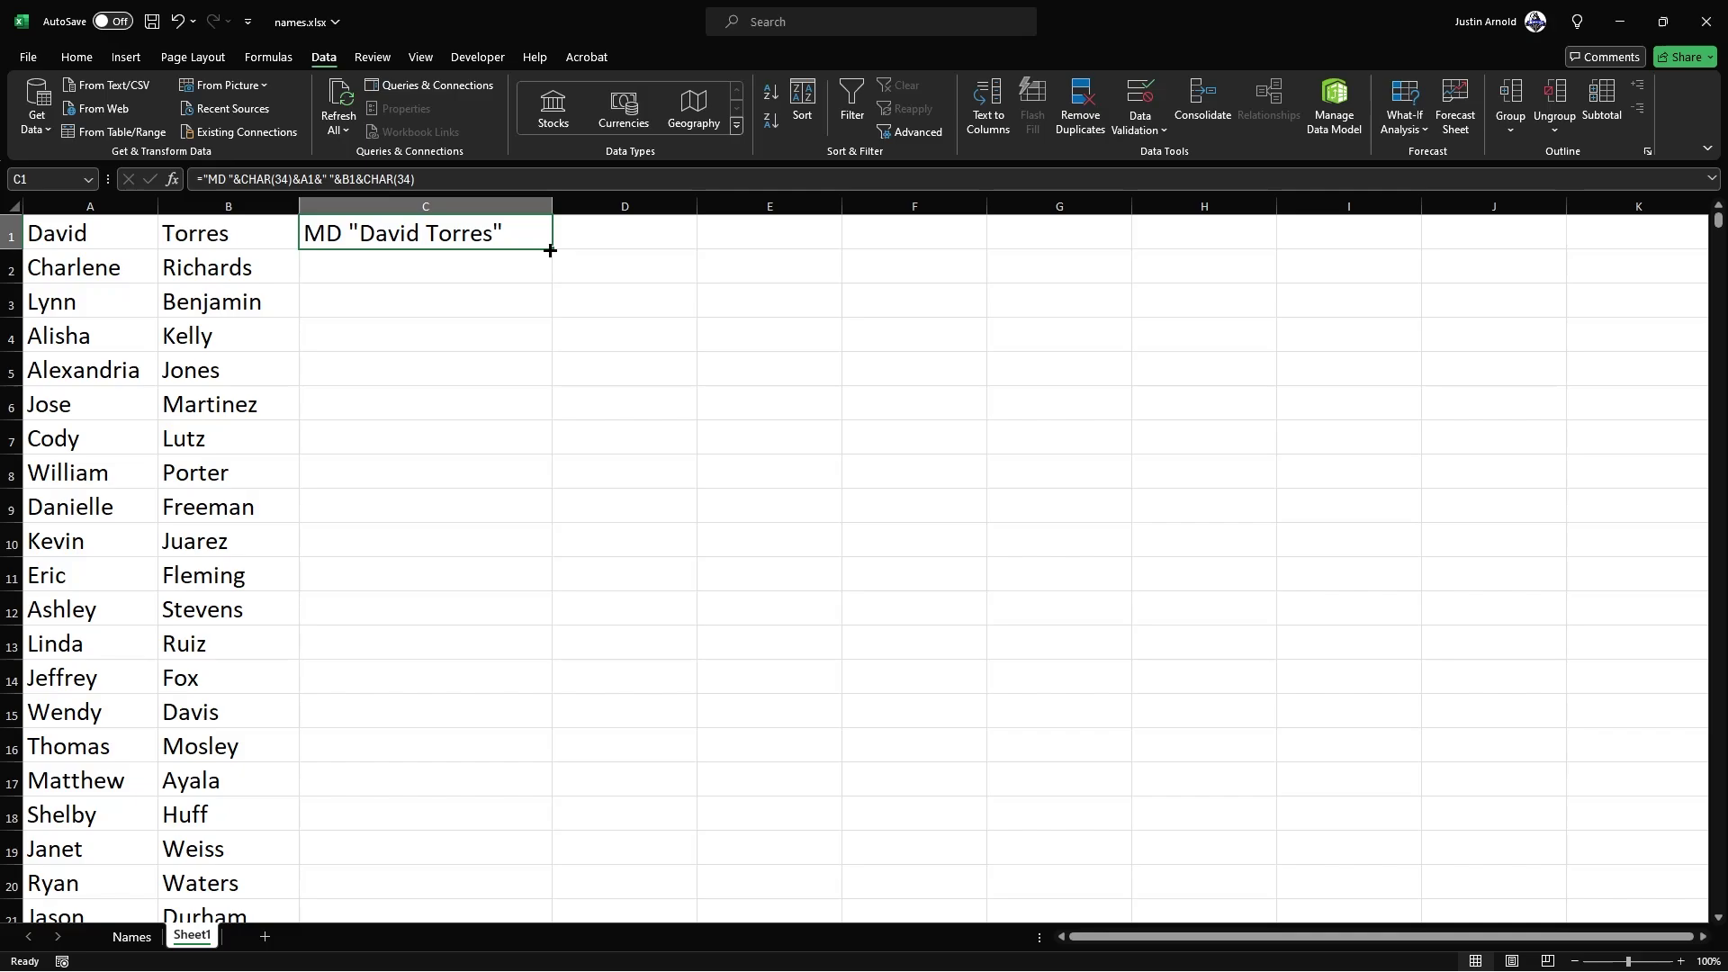
left_click_drag(550, 250, 463, 319)
scroll(486, 438, "up", 20)
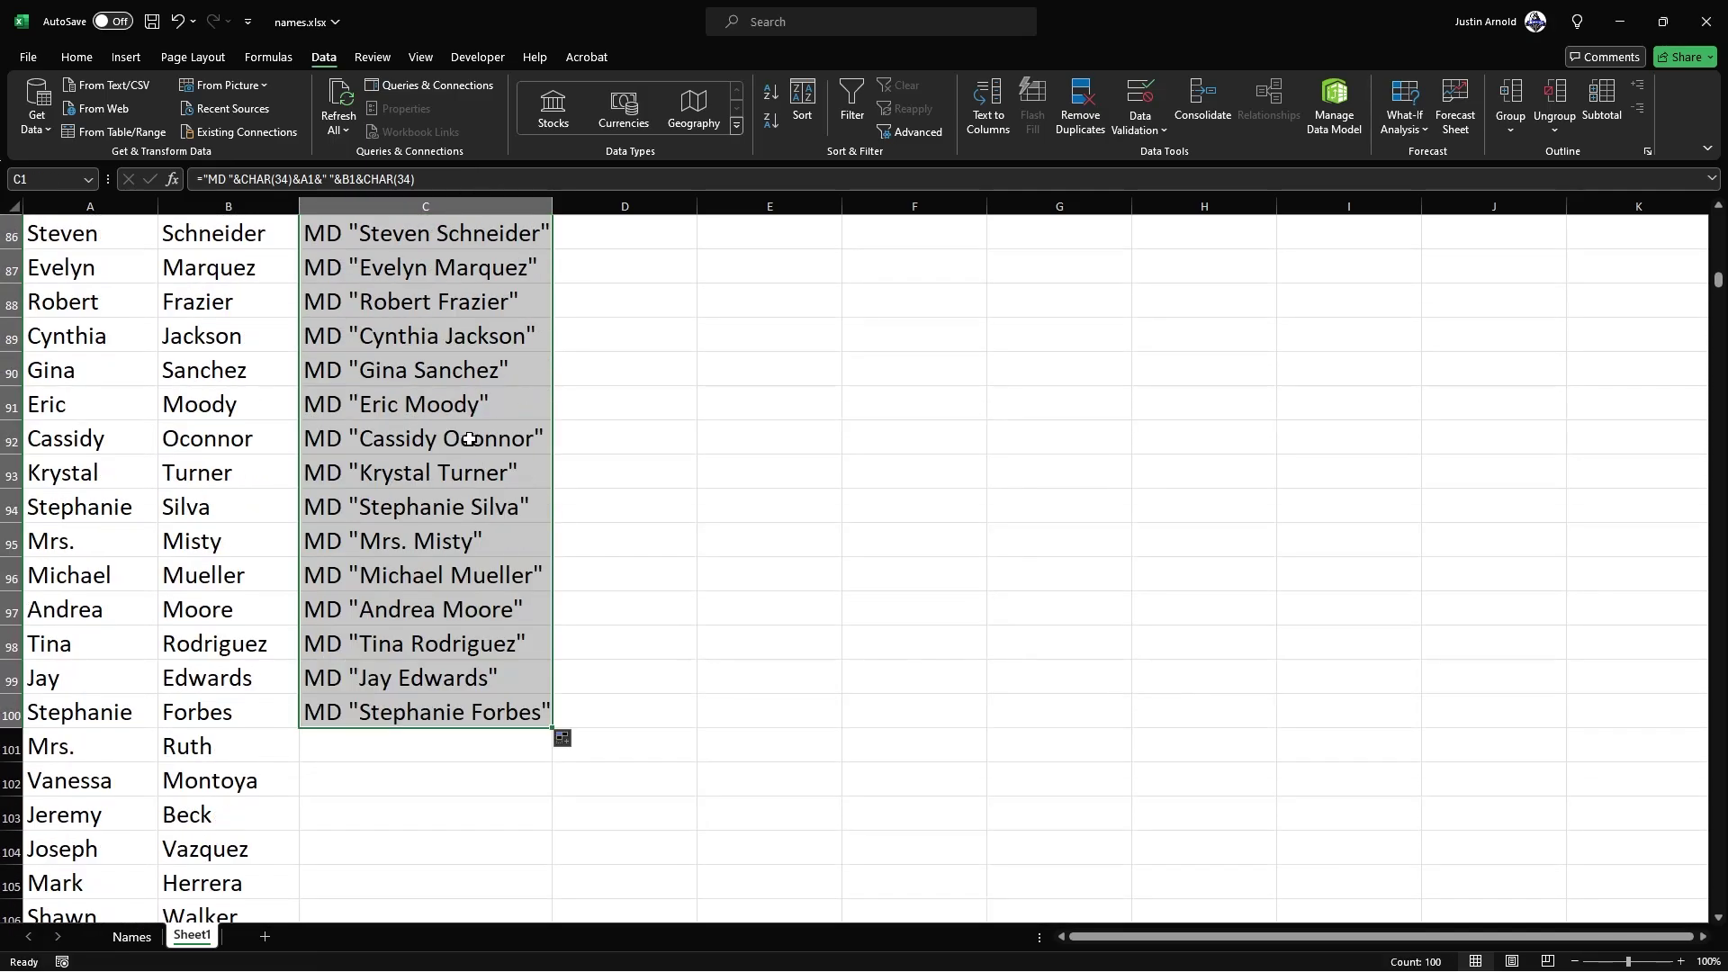
scroll(434, 462, "up", 8)
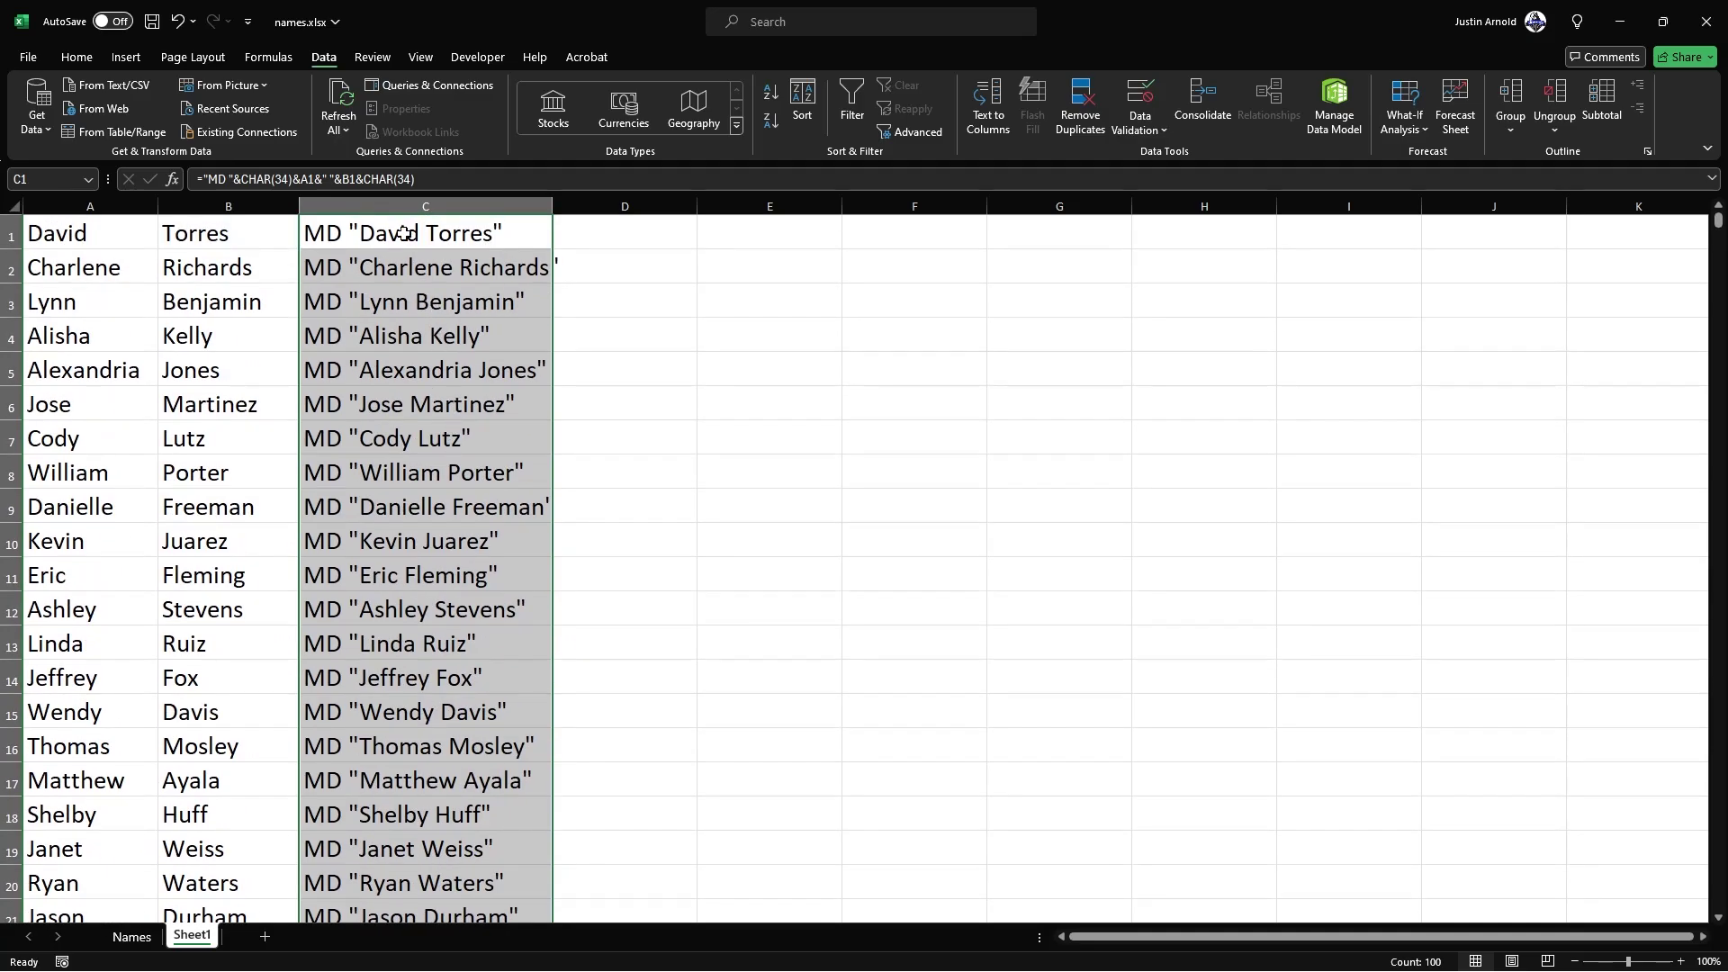
left_click(405, 233)
left_click_drag(414, 234, 459, 399)
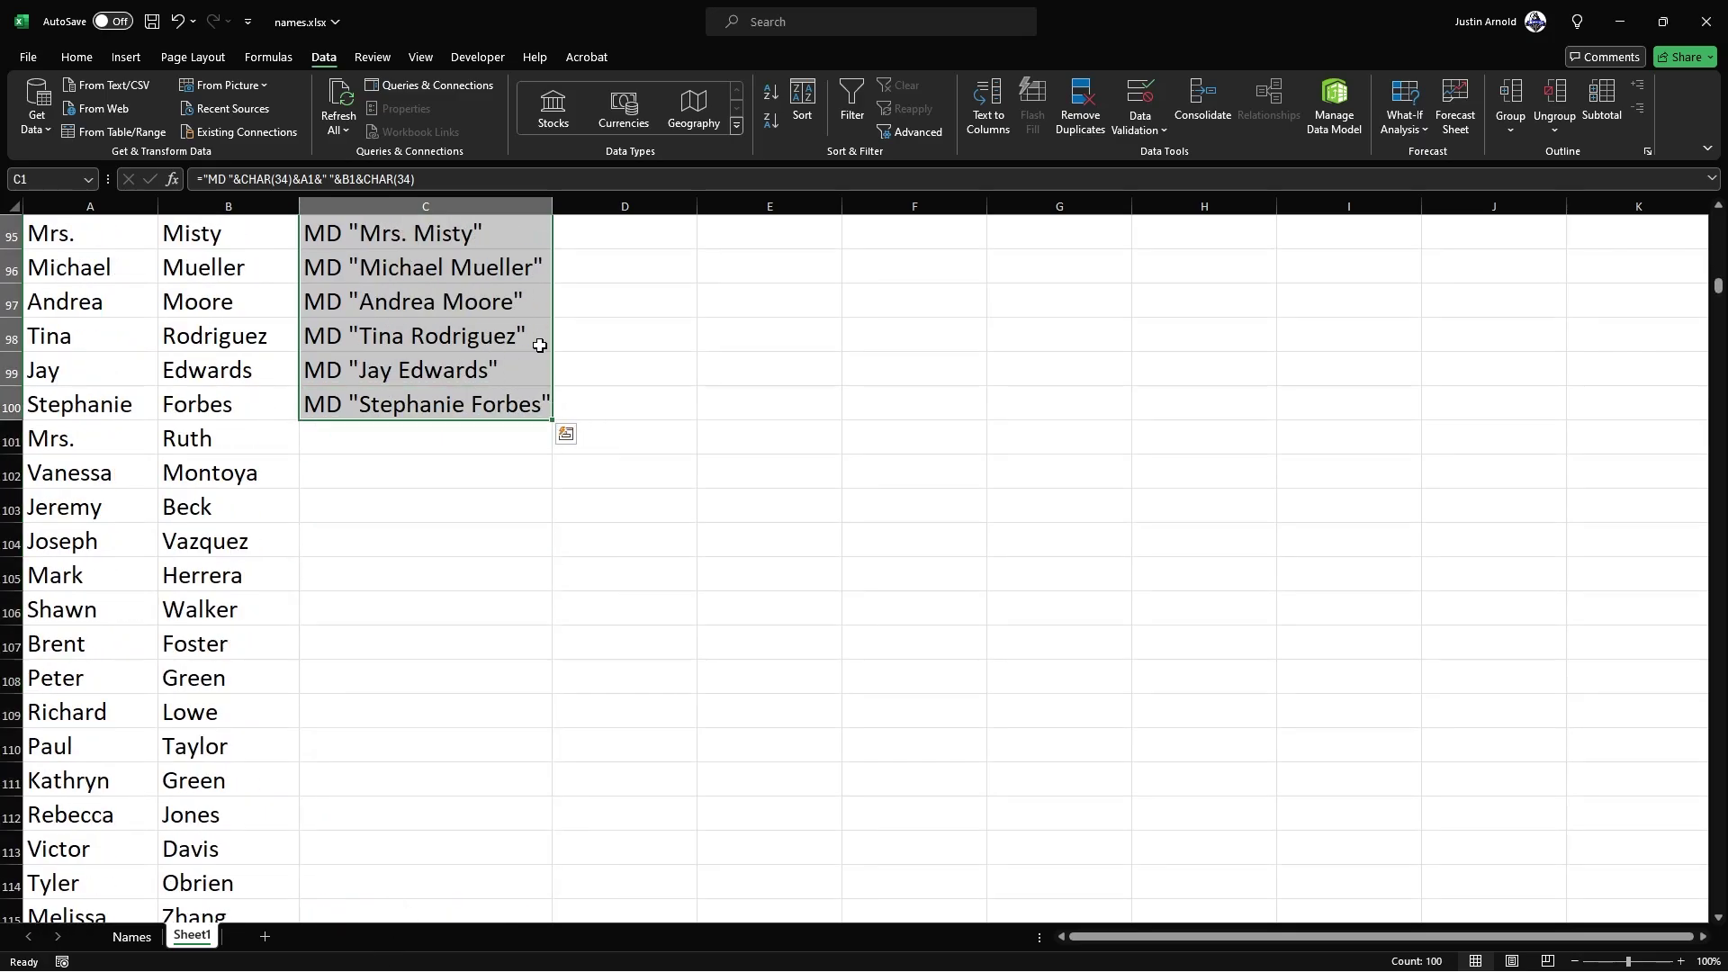
Step: Copy the 100 MD commands into a new Notepad note and remove the trailing blank line
key("ctrl+c")
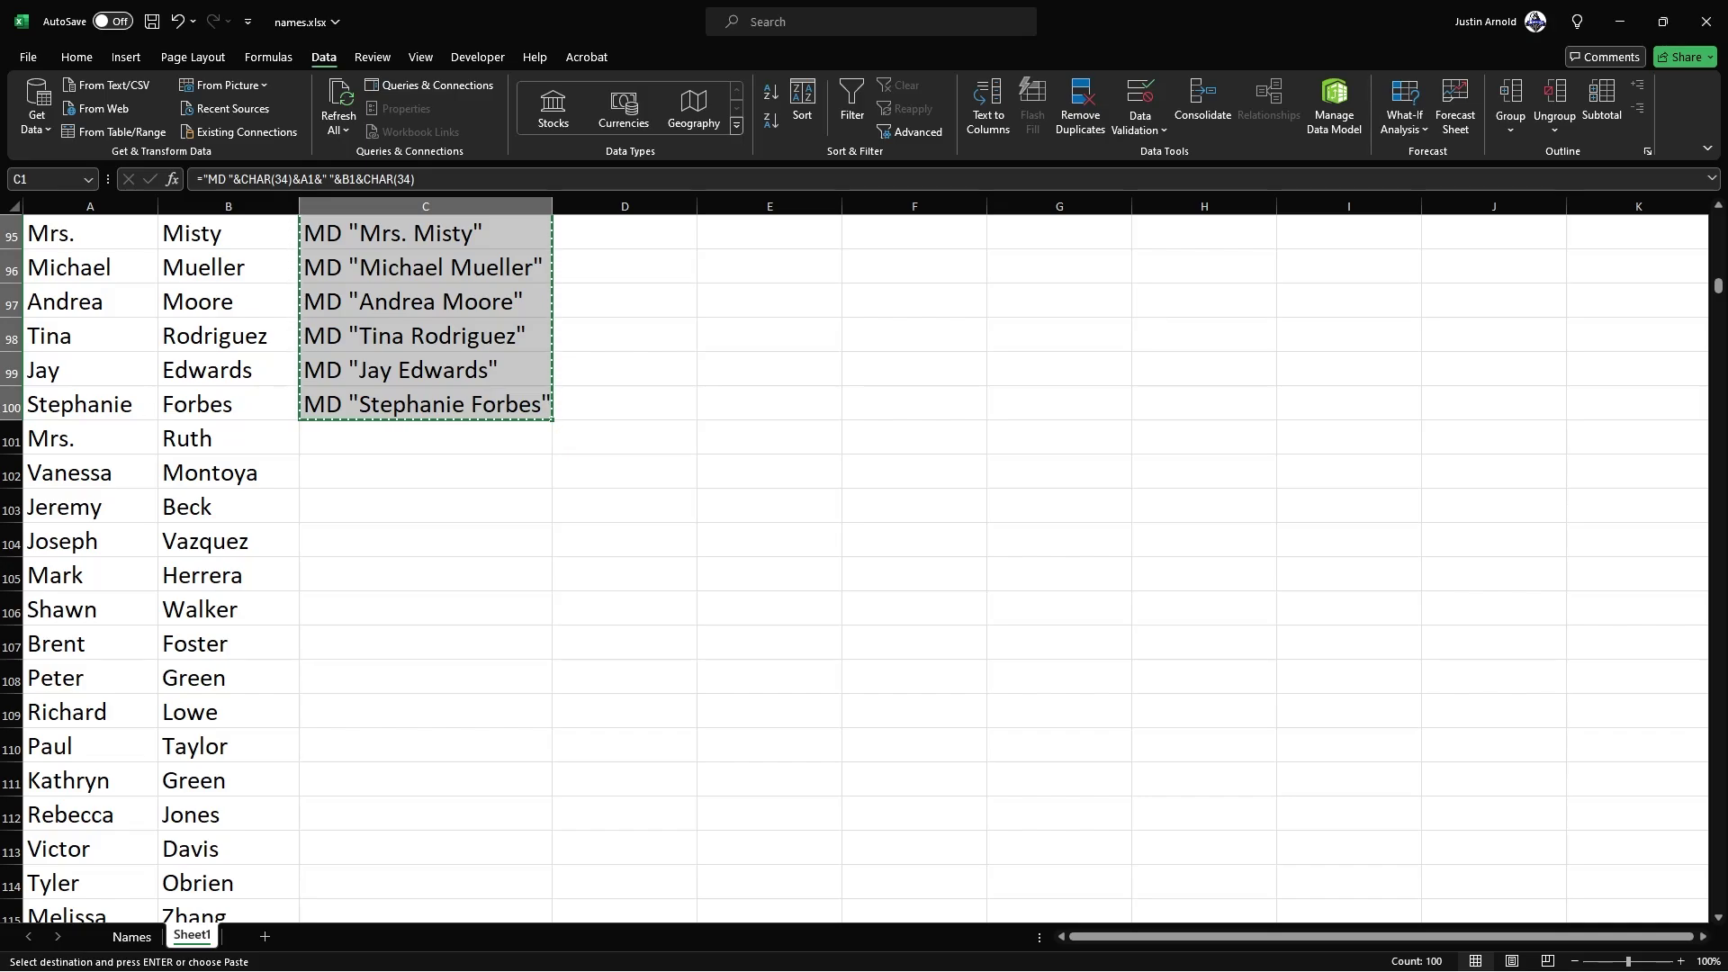
key("alt+Tab")
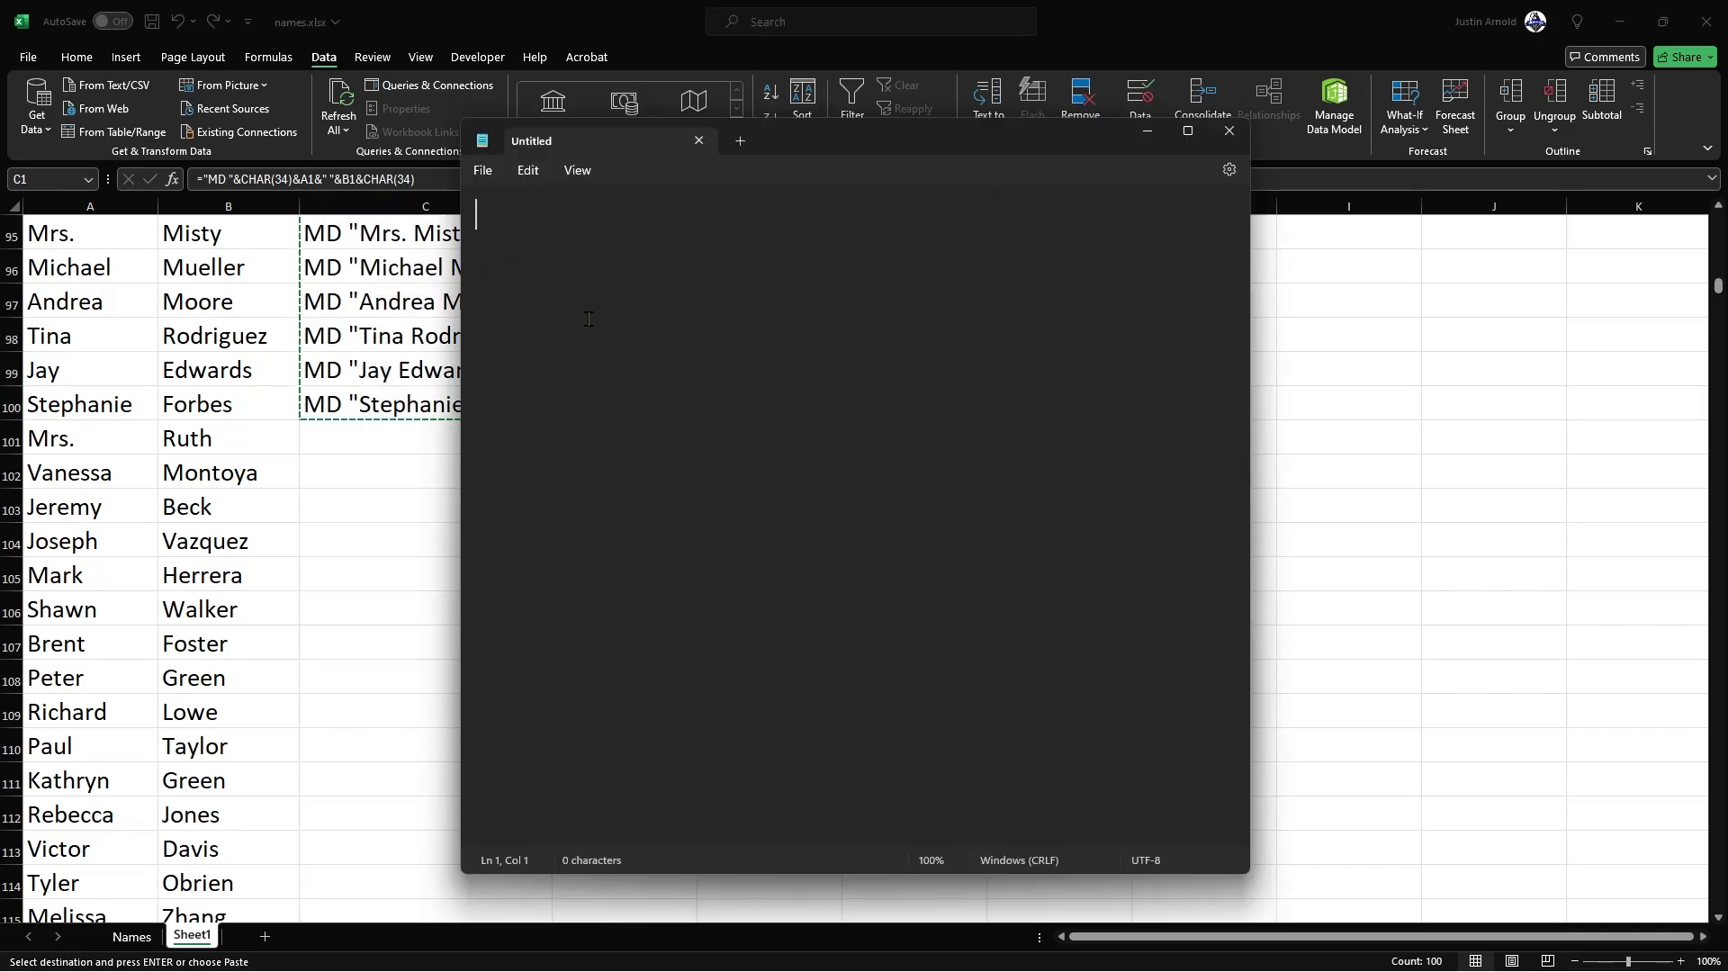
key("ctrl+v")
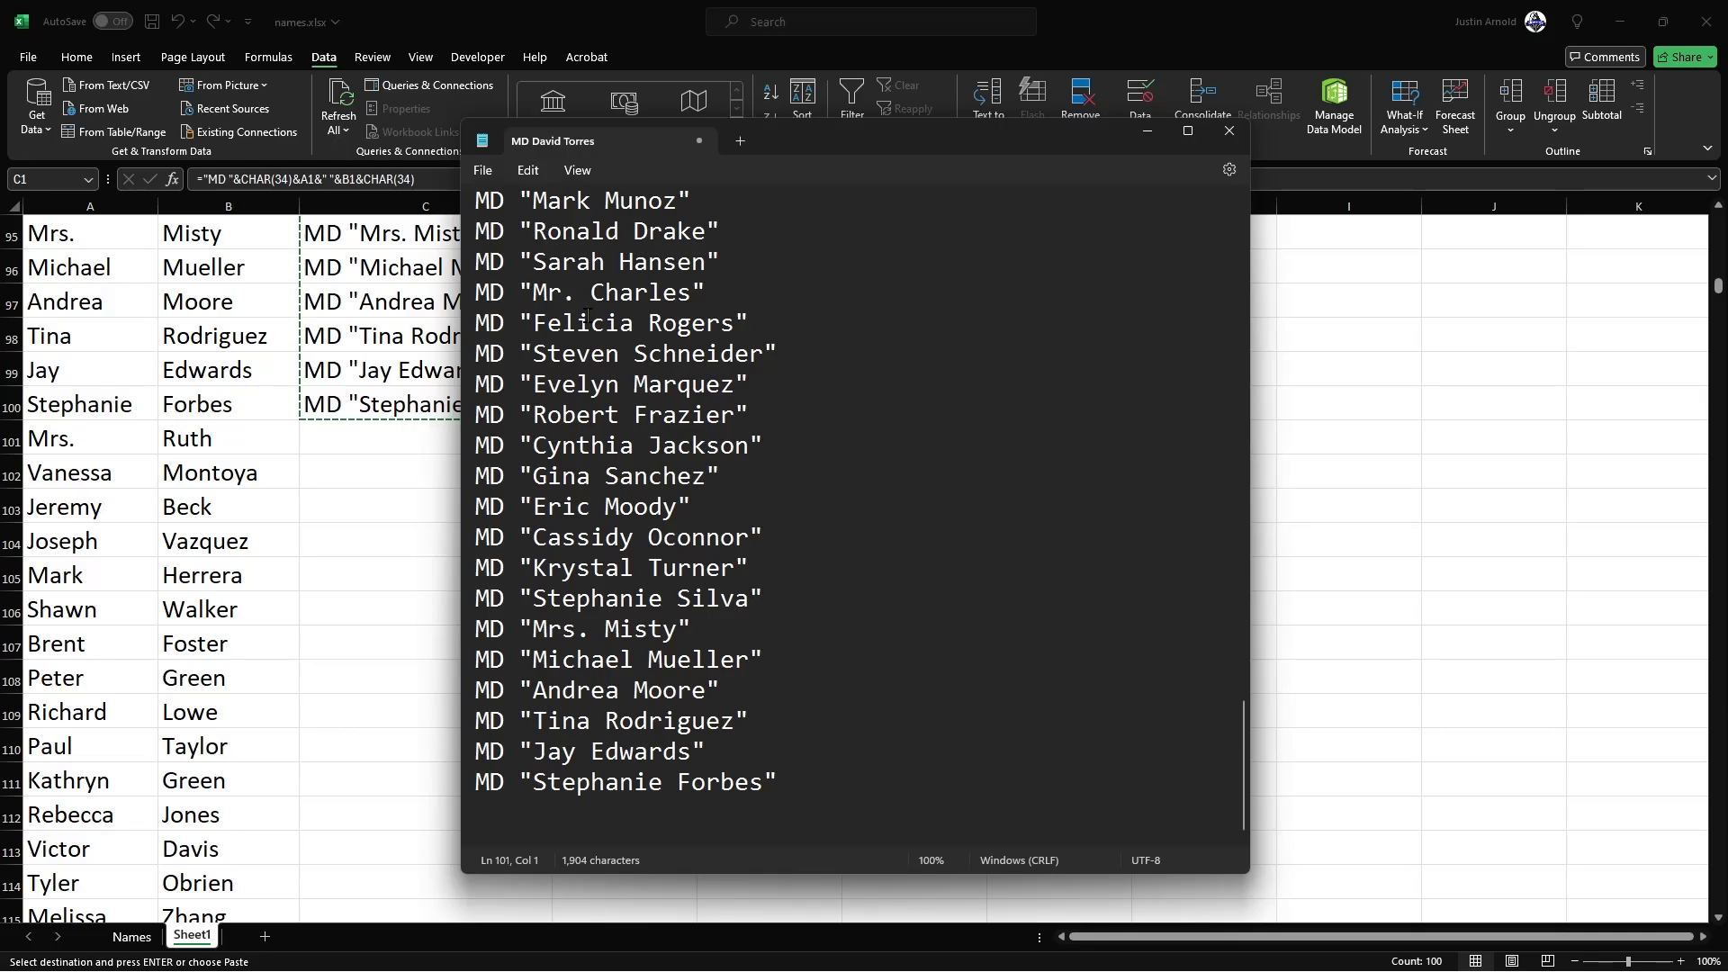
scroll(612, 788, "up", 1)
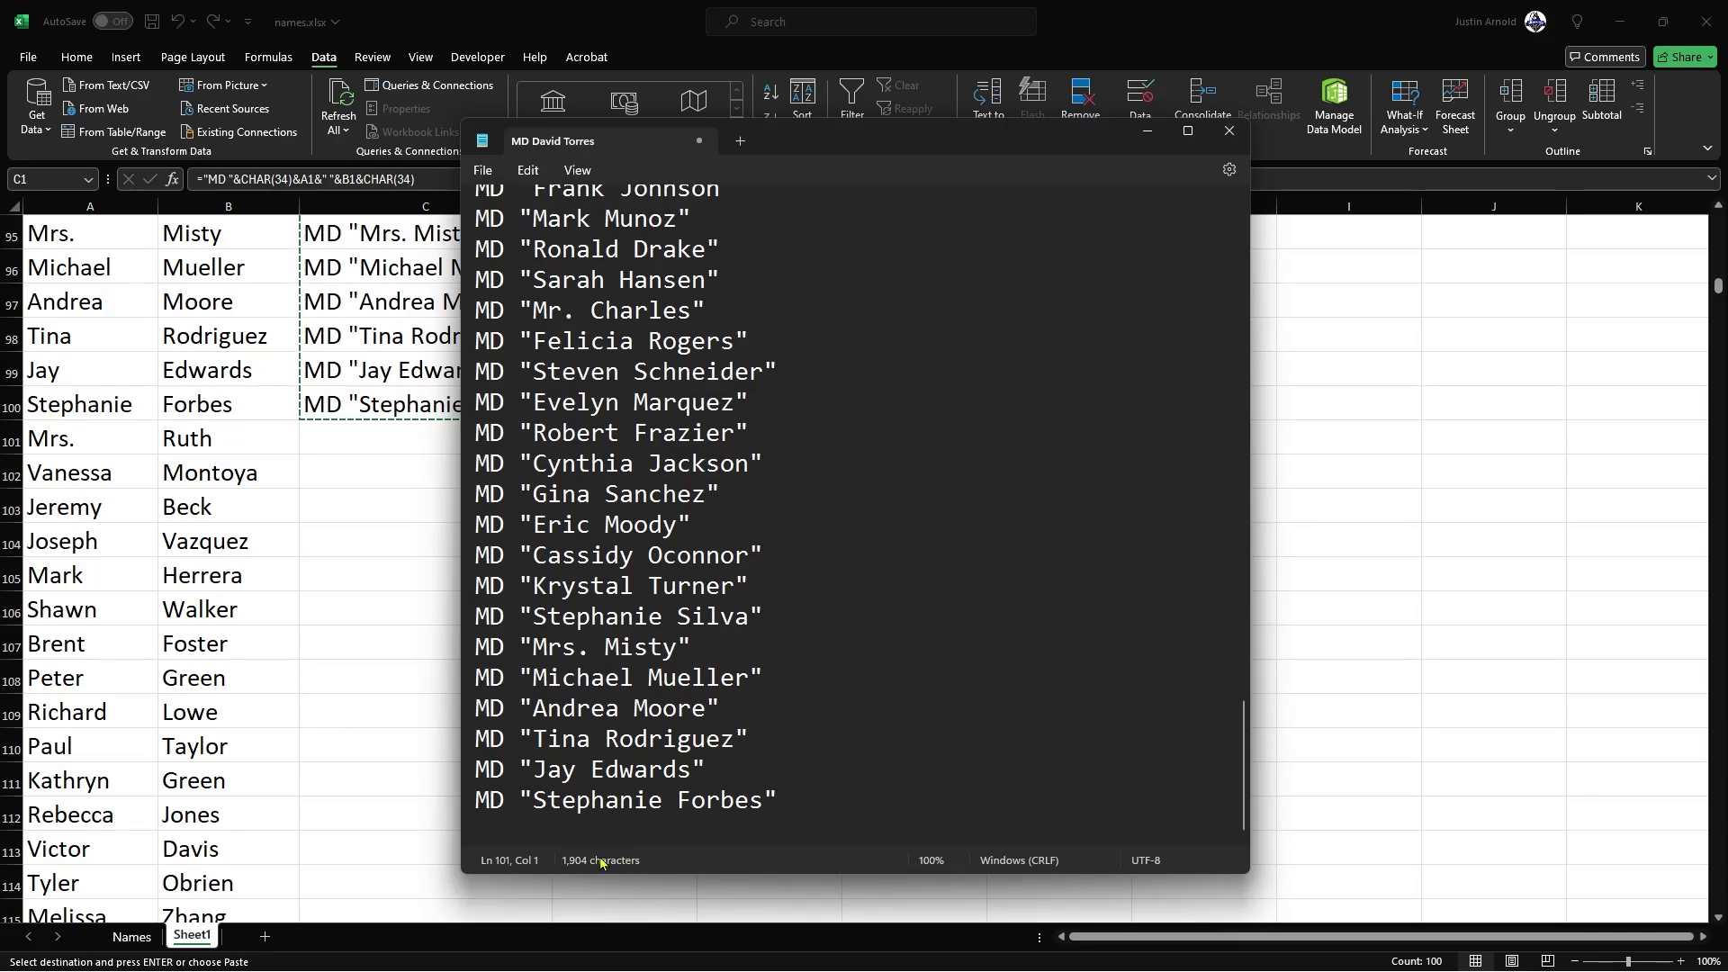
key("BackSpace")
scroll(795, 727, "up", 1)
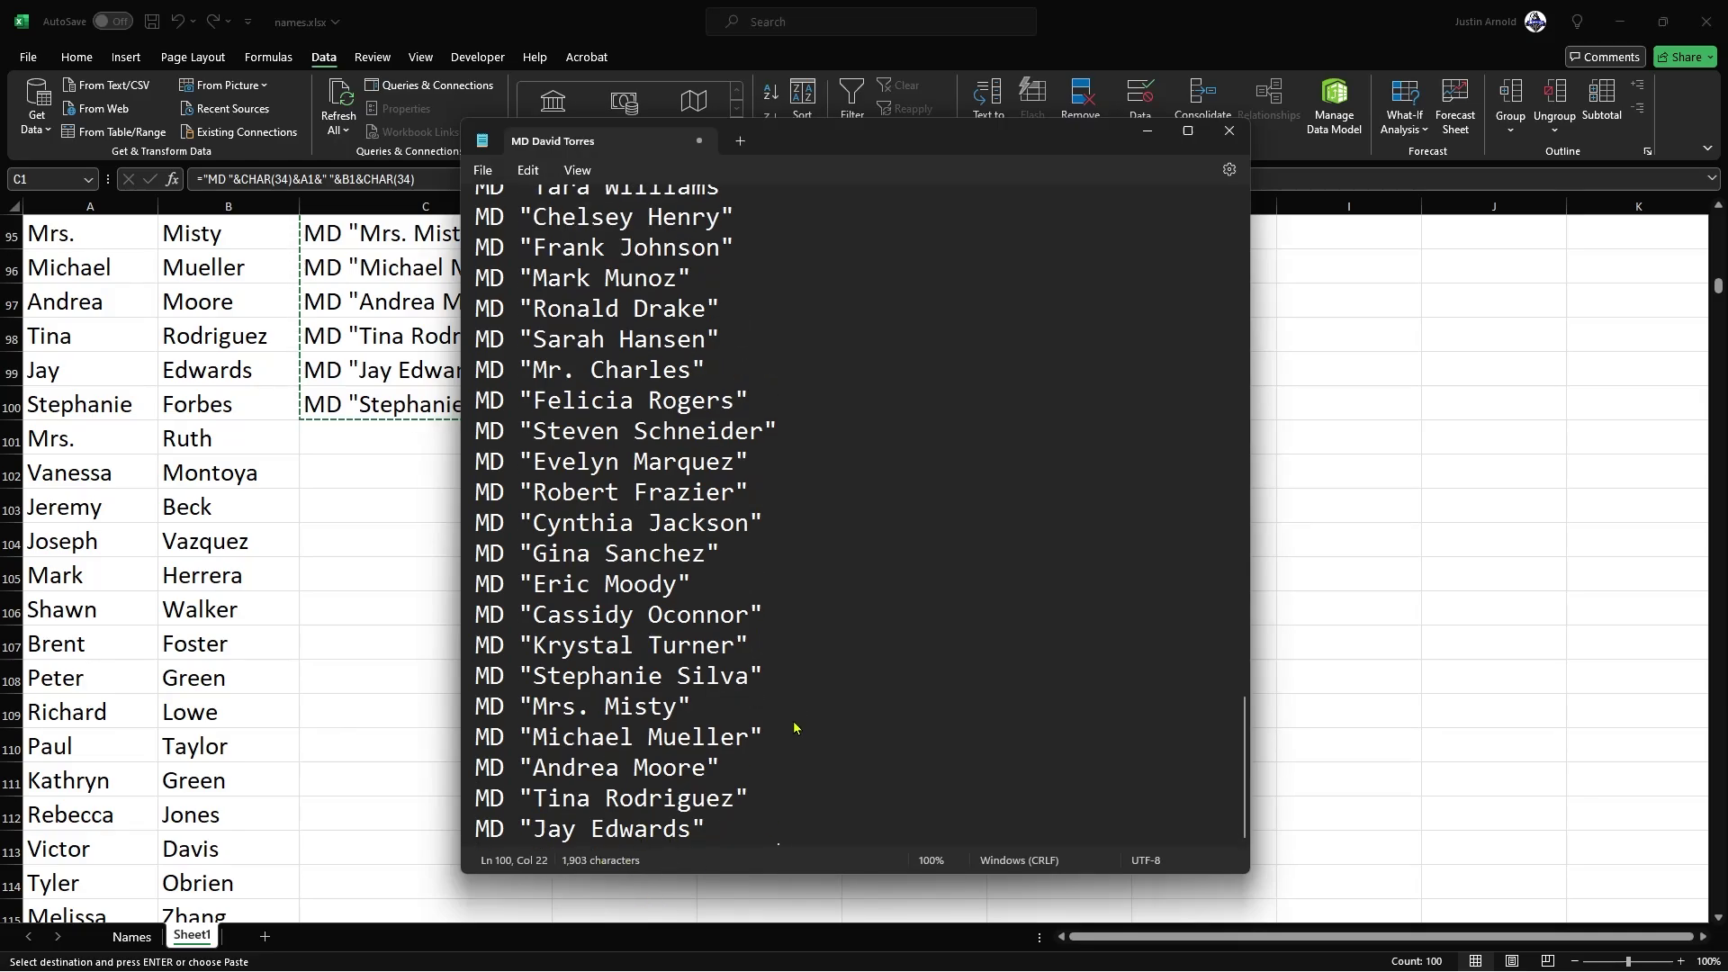
scroll(795, 727, "up", 20)
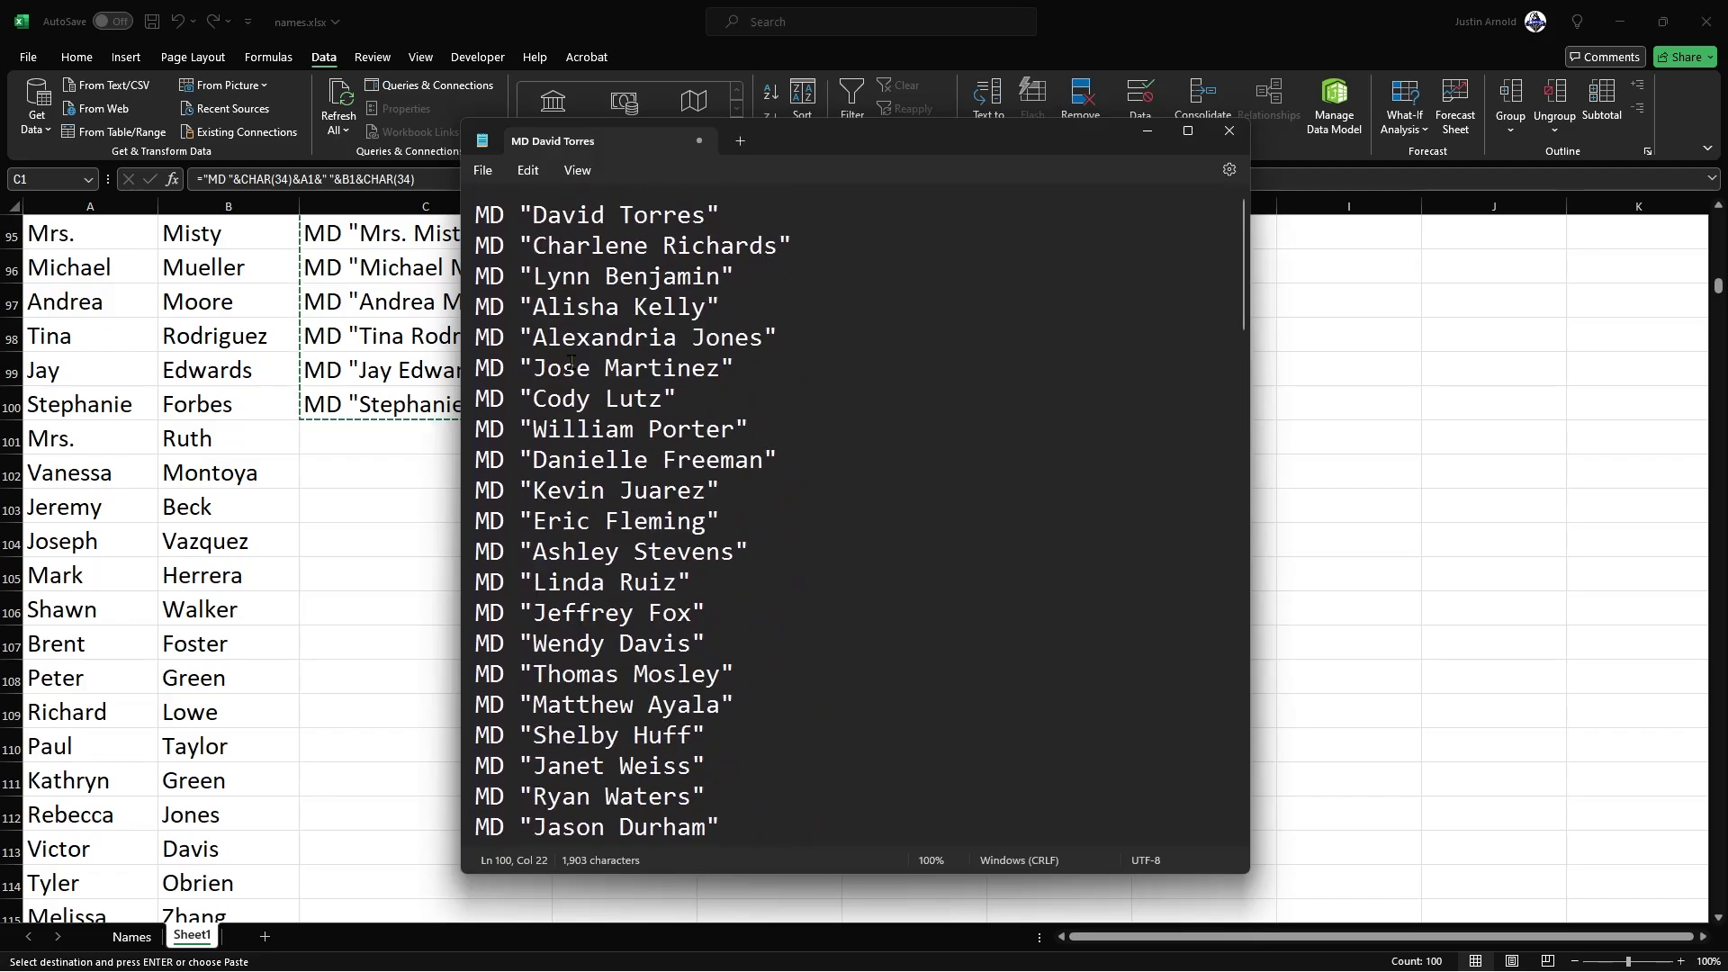
Step: Save the note as CREATE FOLDERS.bat in the Students folder
left_click(486, 172)
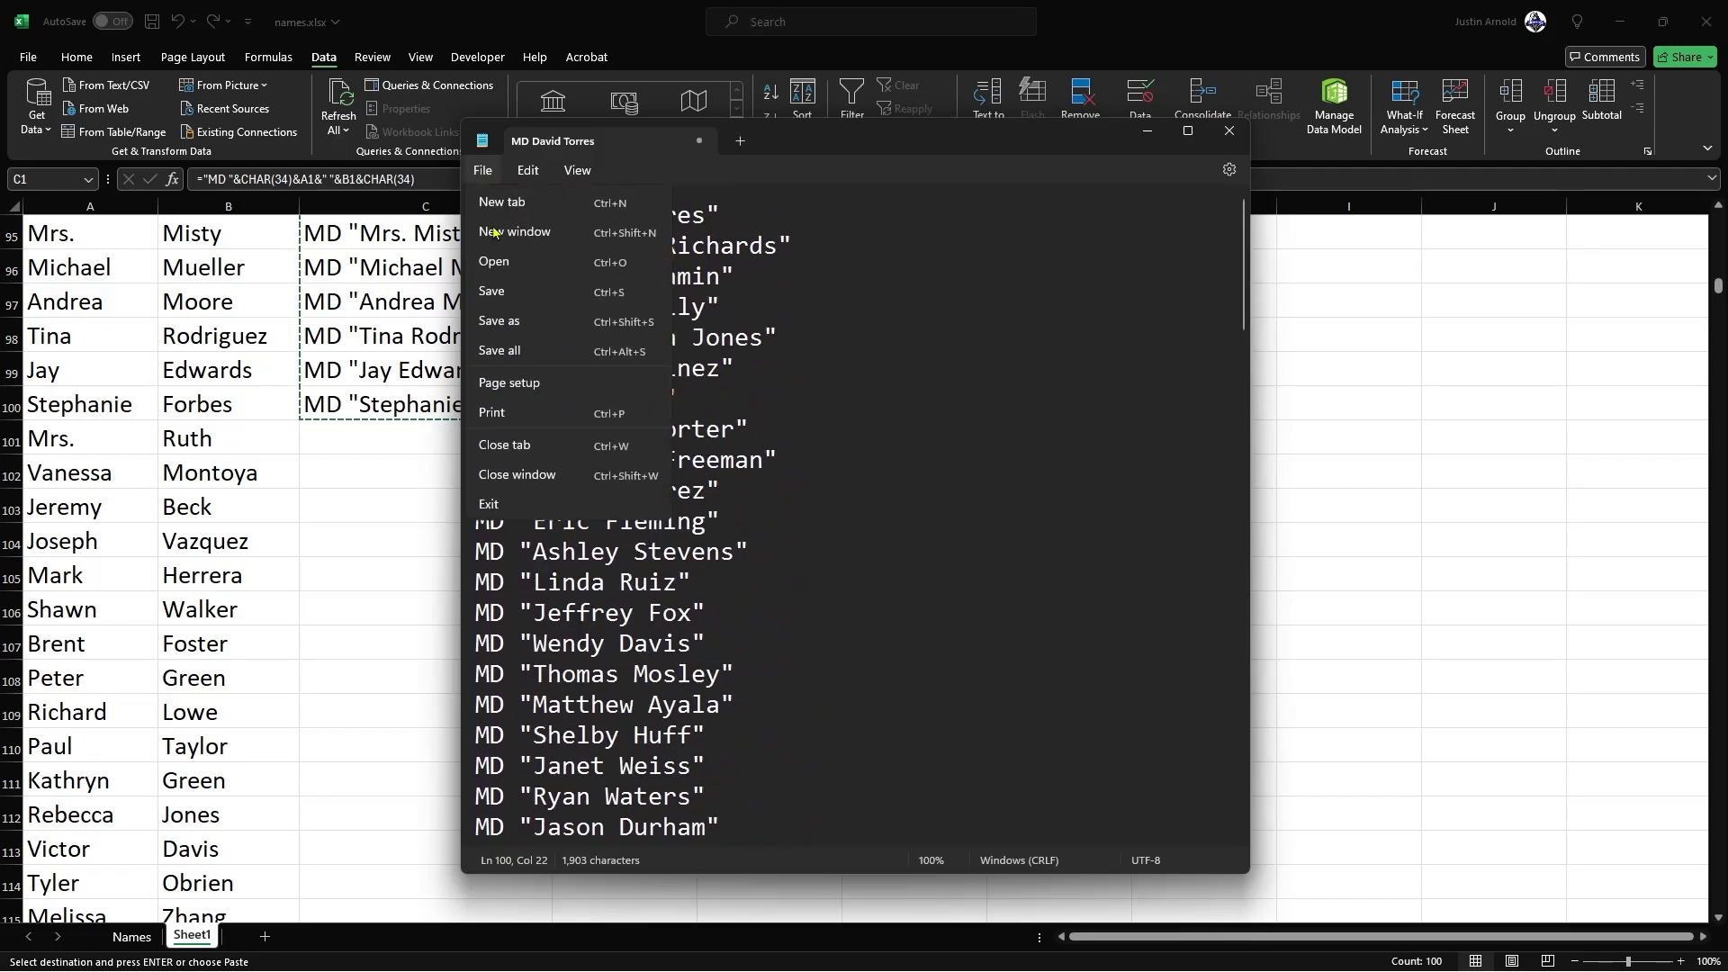
left_click(500, 321)
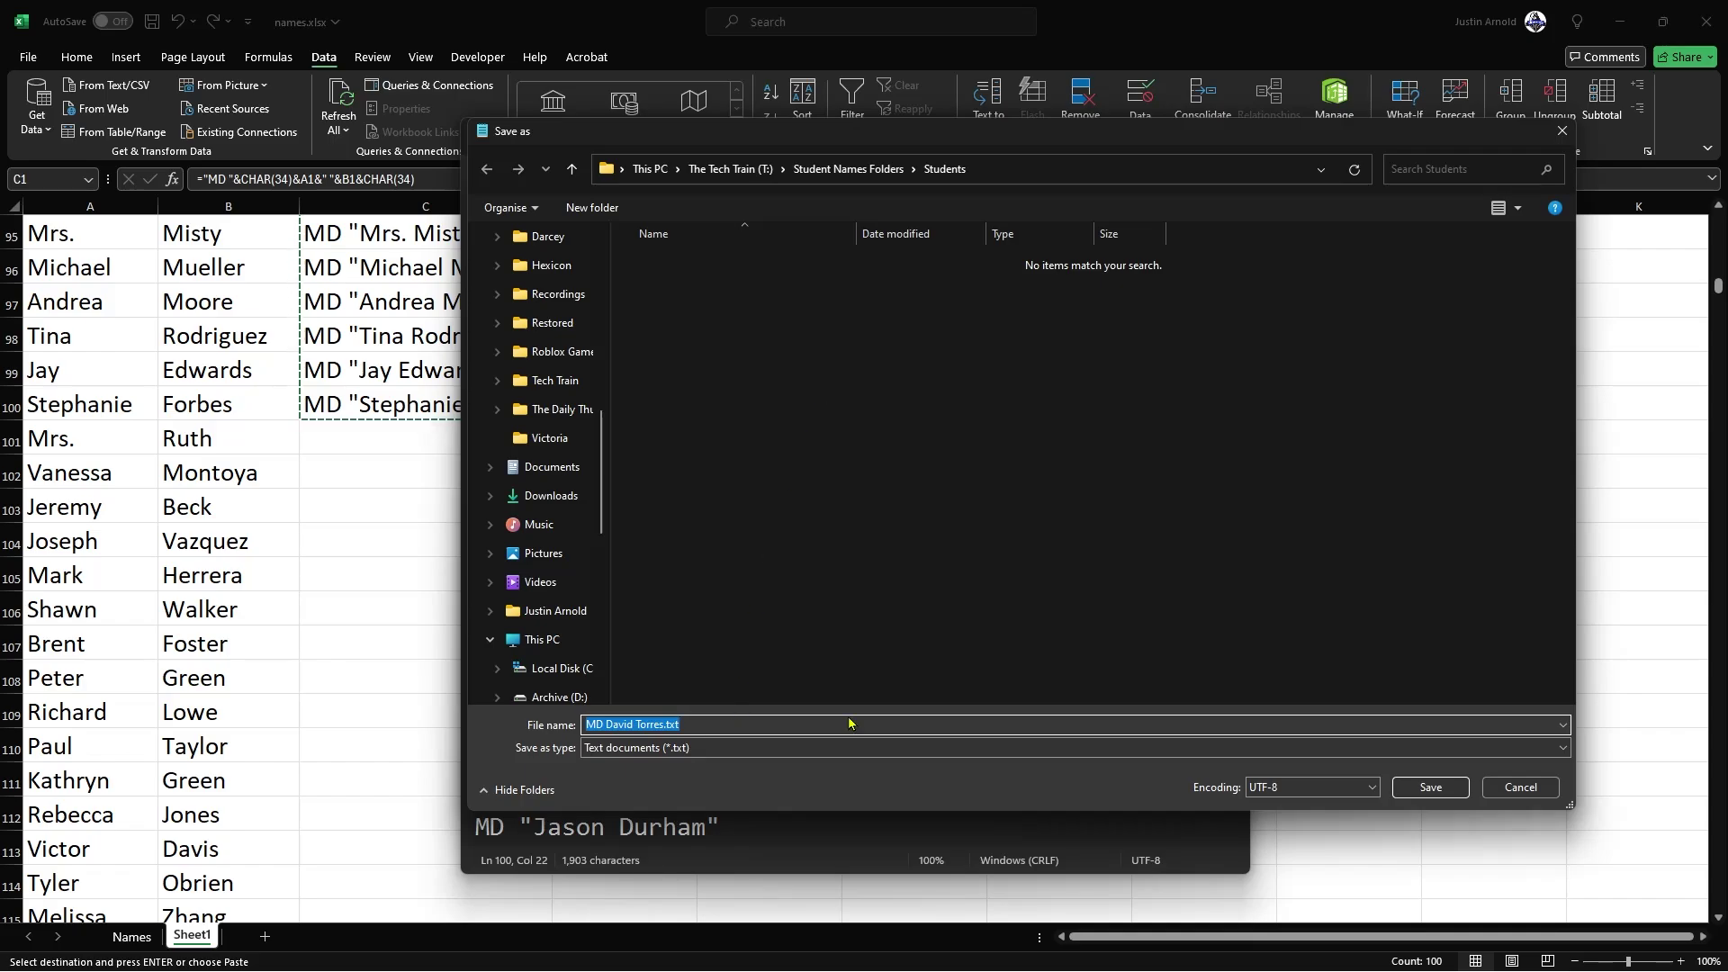
type("CREATE FOLDERS")
type(".bat")
left_click(1430, 788)
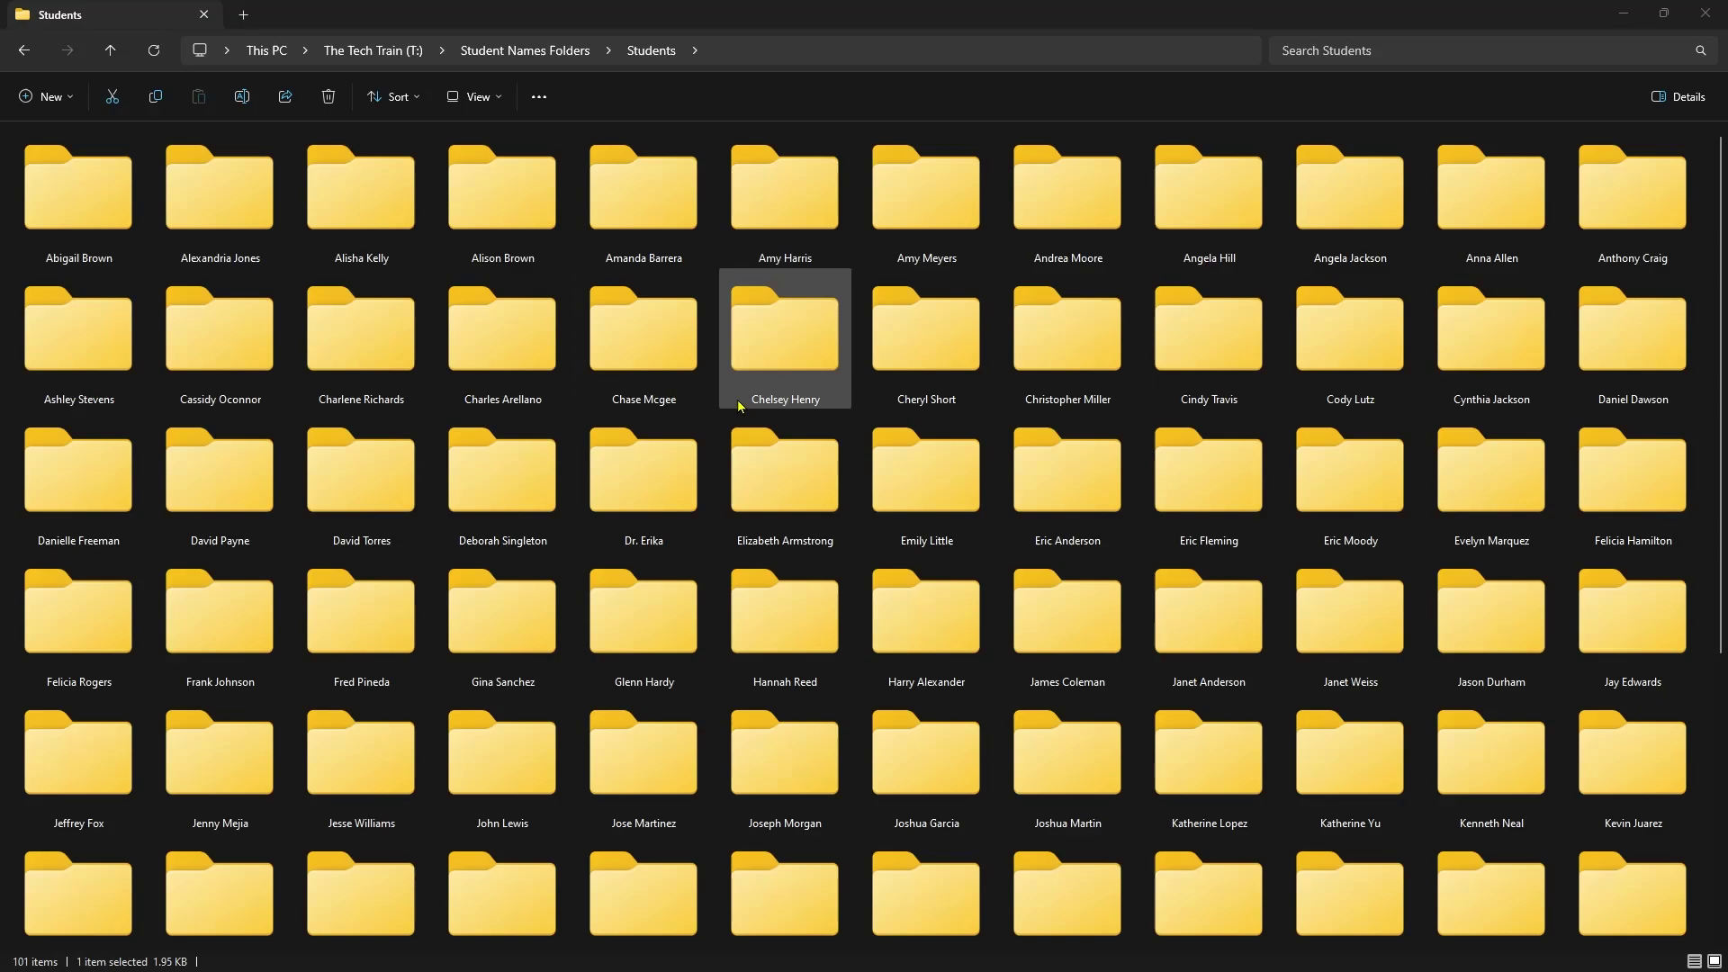
Step: Delete CREATE FOLDERS.bat, leaving the 100 student folders
scroll(732, 402, "down", 5)
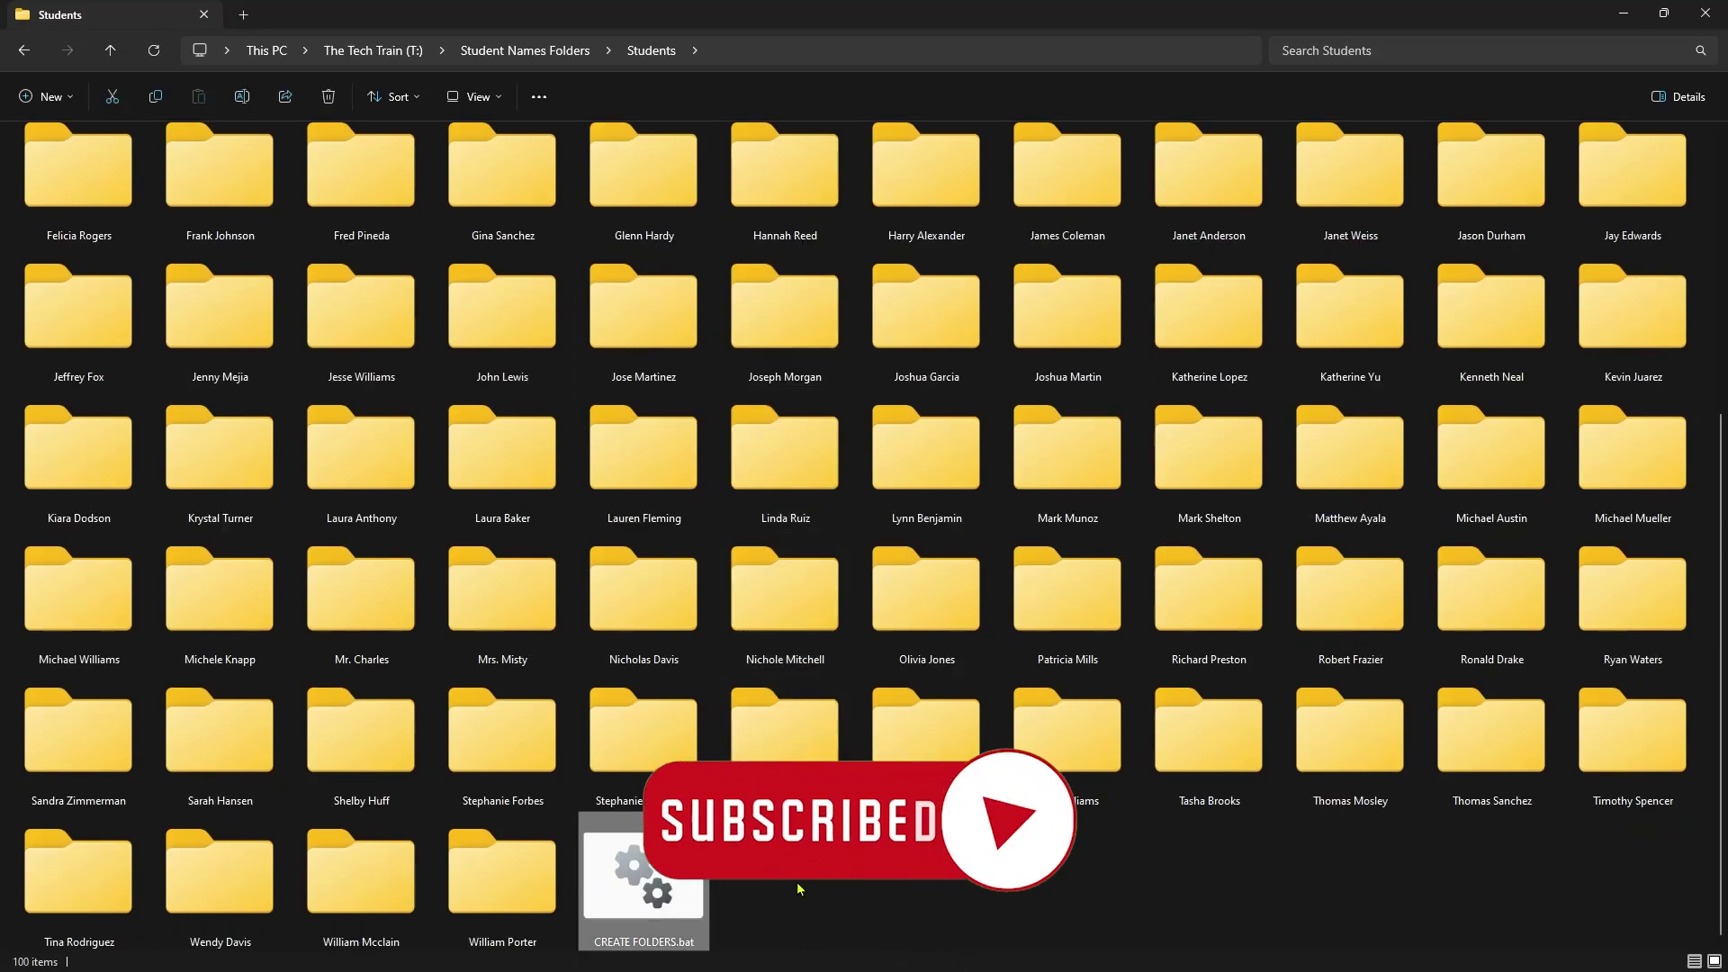
key("Delete")
scroll(796, 889, "up", 5)
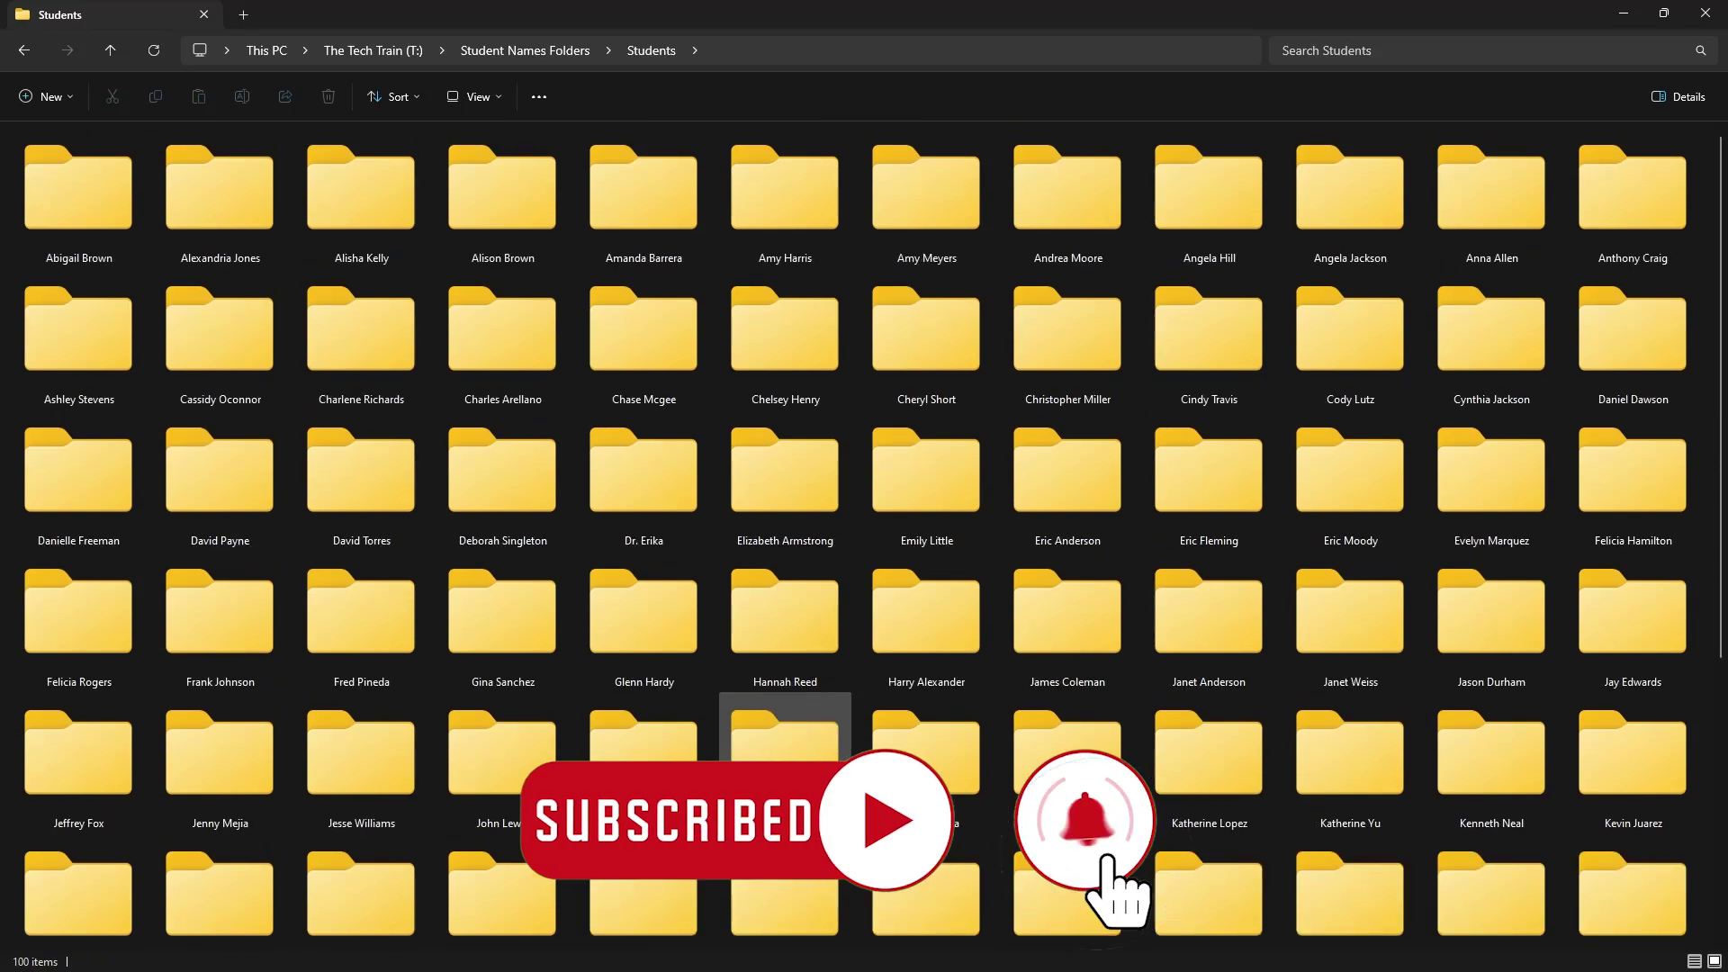